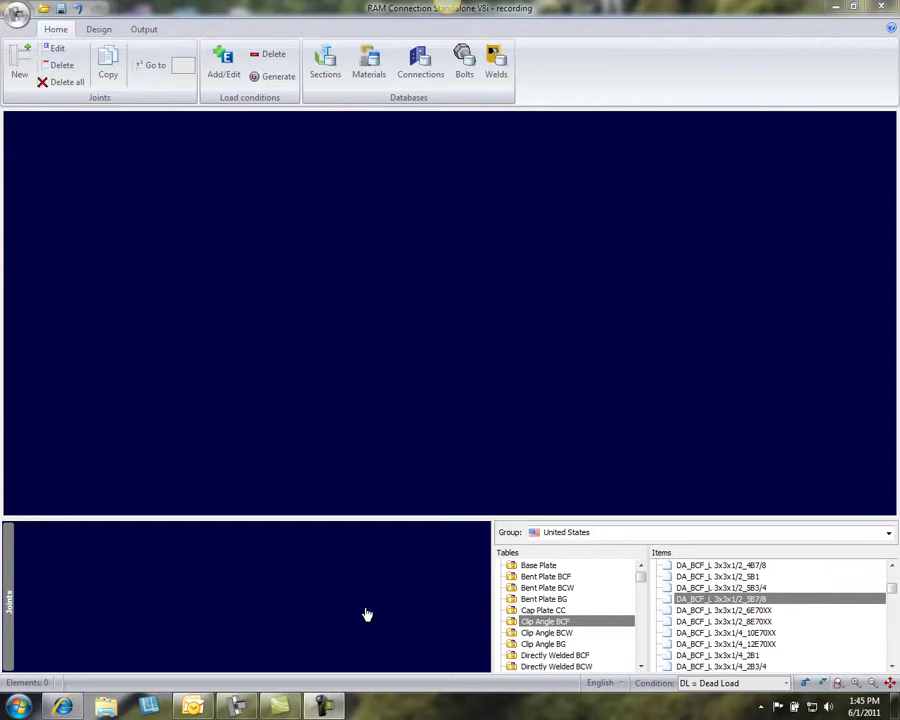
Start a new BCF joint 301B with a W 18X50 beam and W 14X74 column.
{"action": "left_click", "coordinate": [24, 84]}
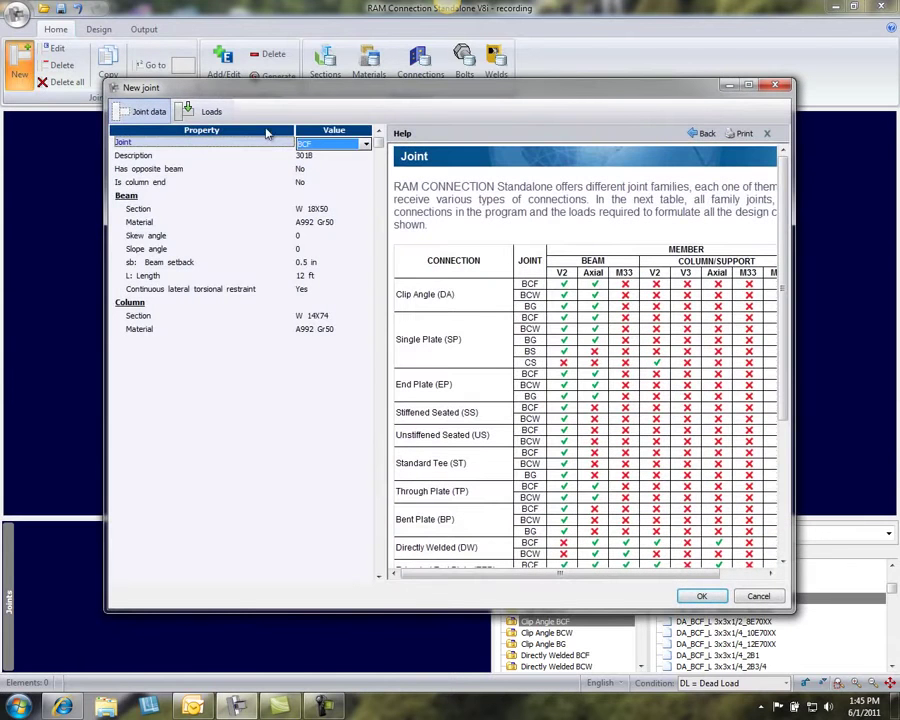
{"action": "left_click", "coordinate": [366, 145]}
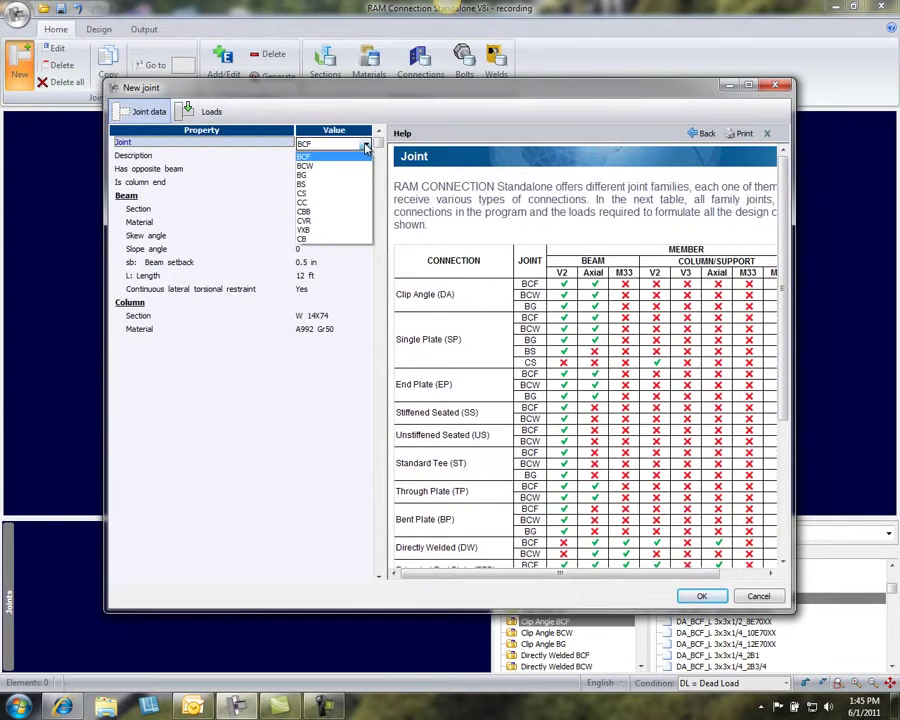
{"action": "left_click", "coordinate": [366, 146]}
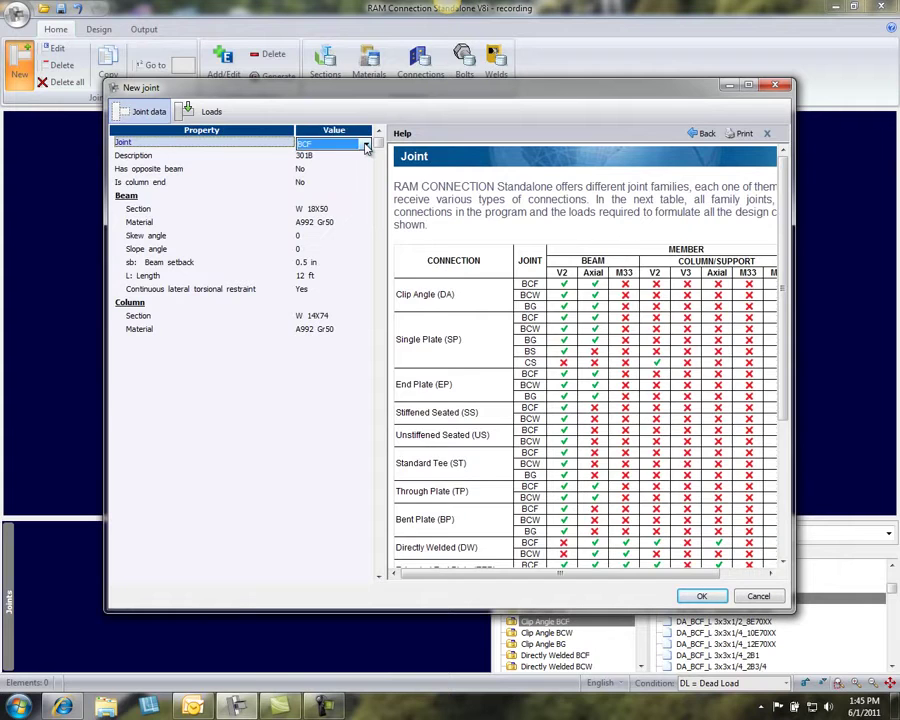
{"action": "left_click", "coordinate": [323, 157]}
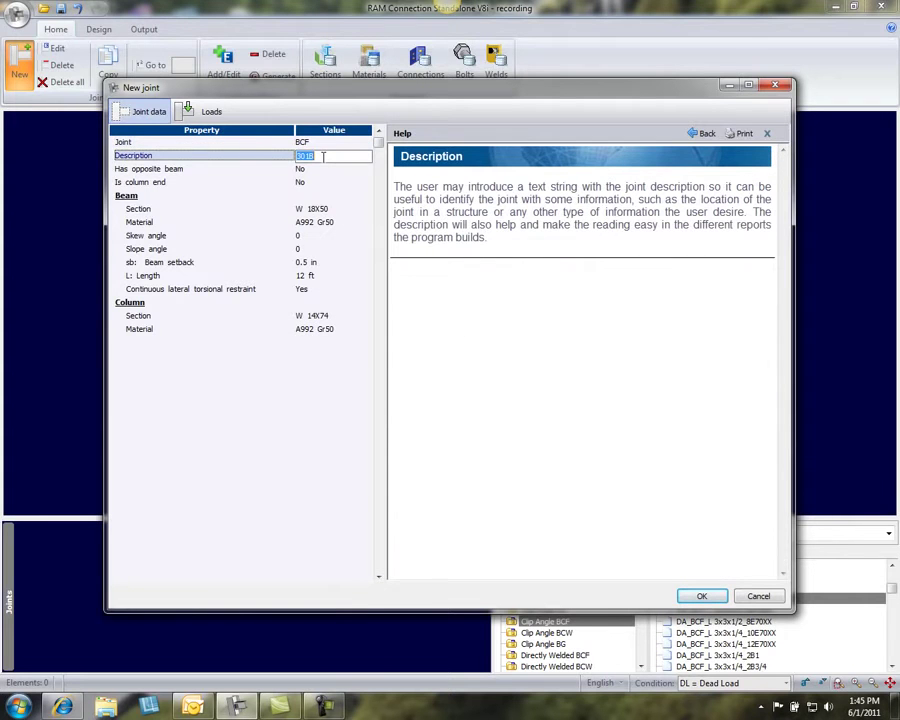
{"action": "left_click", "coordinate": [343, 211]}
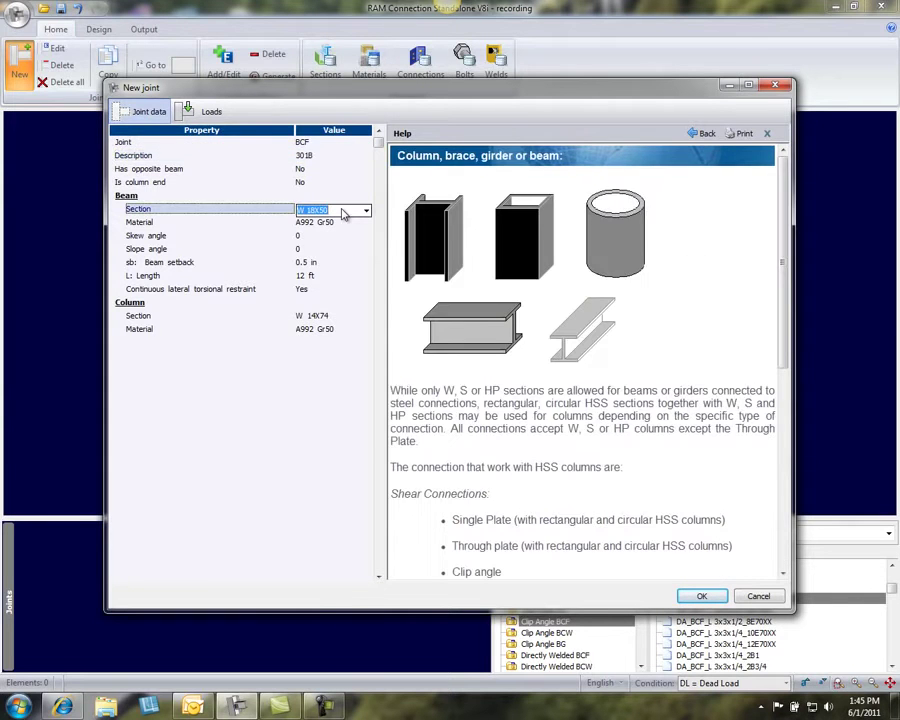
{"action": "left_click", "coordinate": [340, 319]}
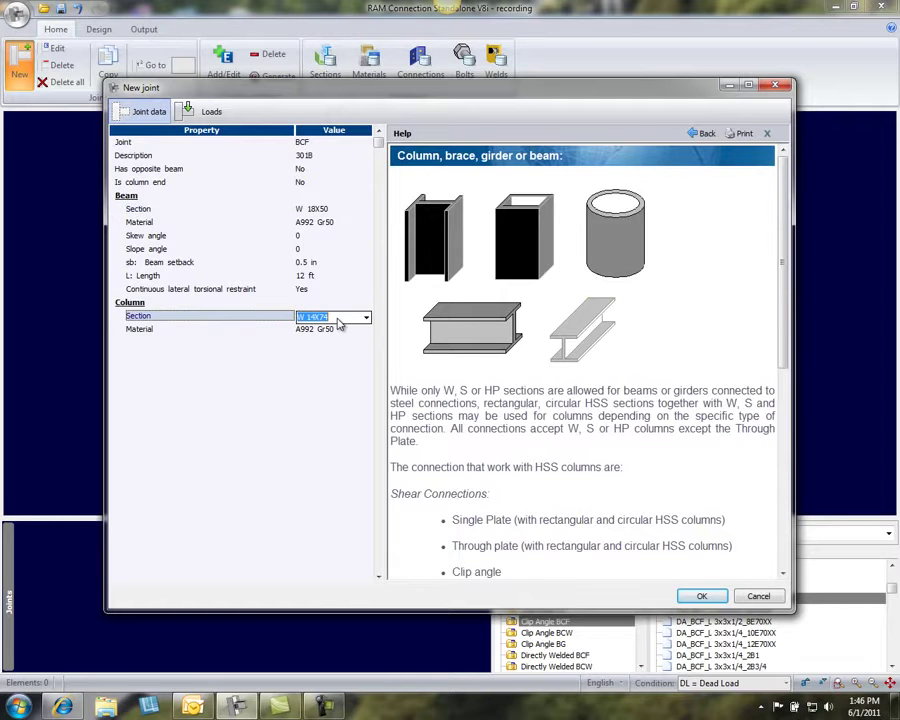
Enter beam V2 shear loads of 10 kip dead and 15 kip live, and create the joint.
{"action": "left_click", "coordinate": [205, 114]}
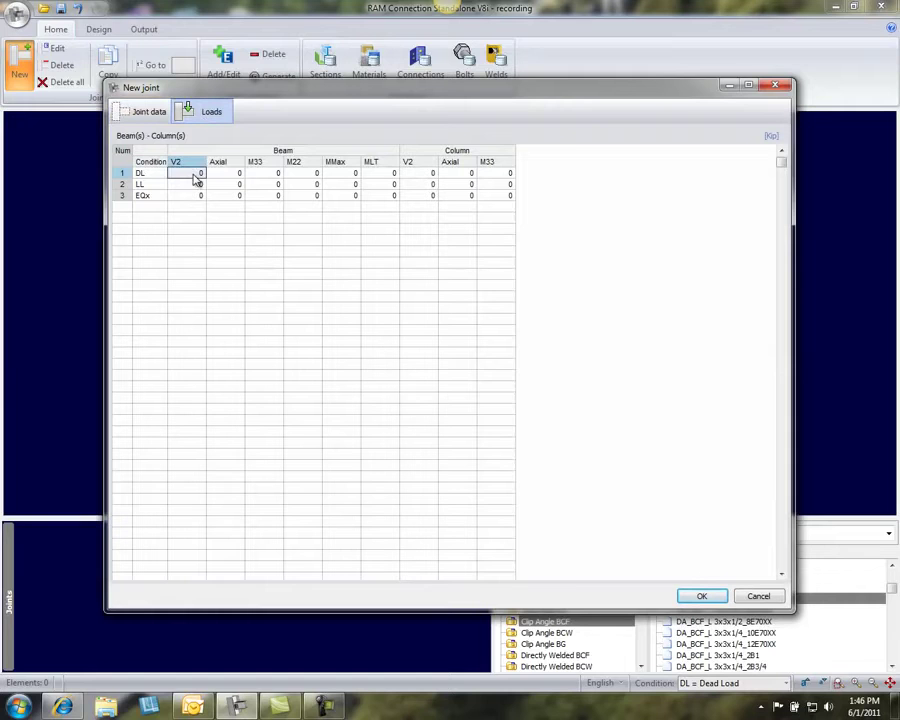
{"action": "type", "text": "10"}
{"action": "key", "text": "Tab"}
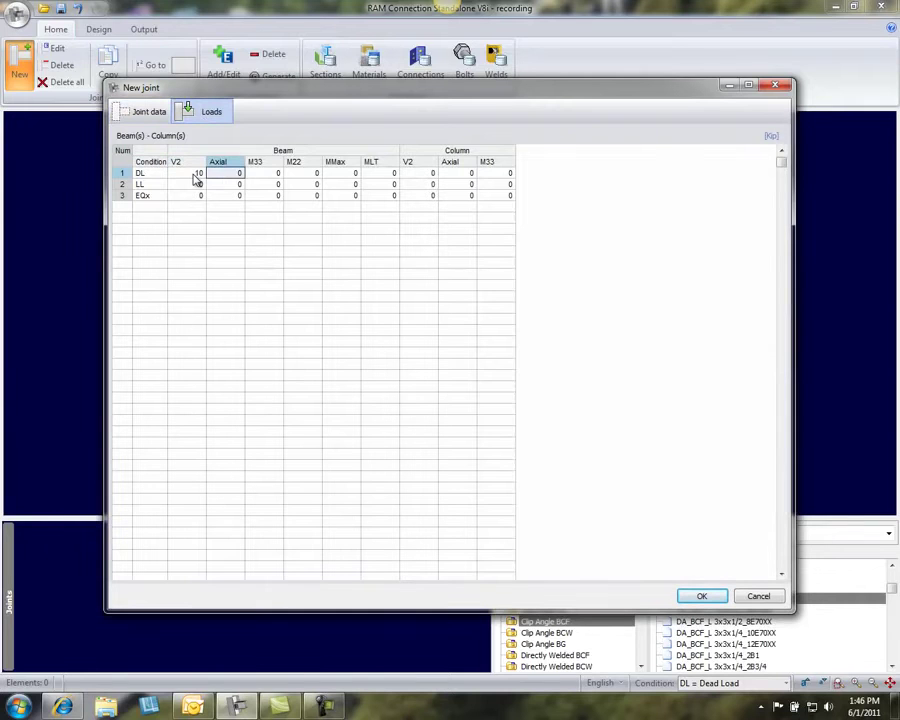
{"action": "left_click", "coordinate": [197, 181]}
{"action": "type", "text": "10"}
{"action": "key", "text": "Return"}
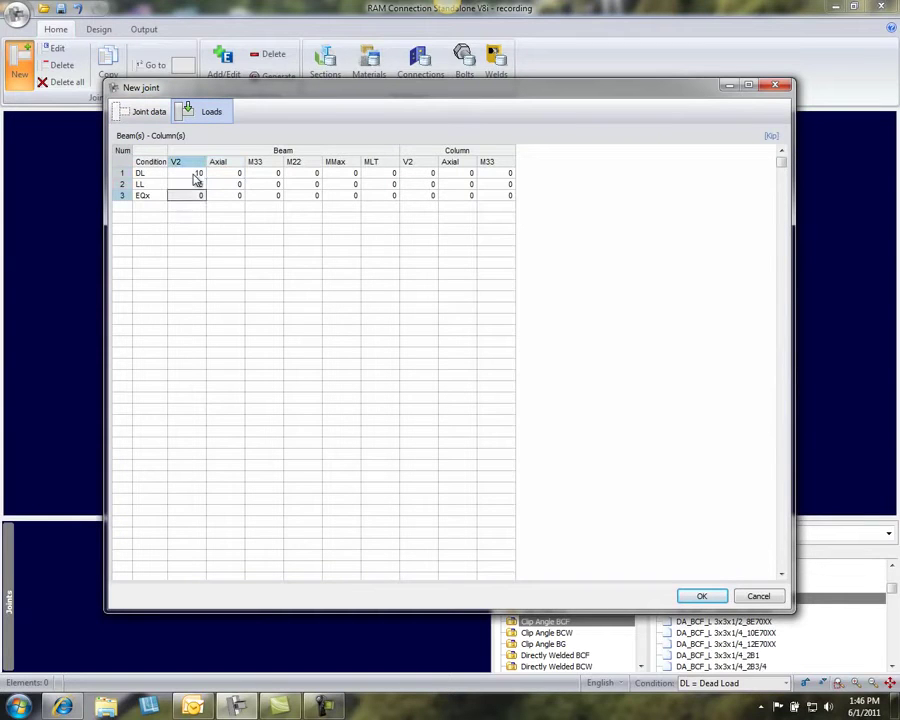
{"action": "left_click", "coordinate": [701, 596]}
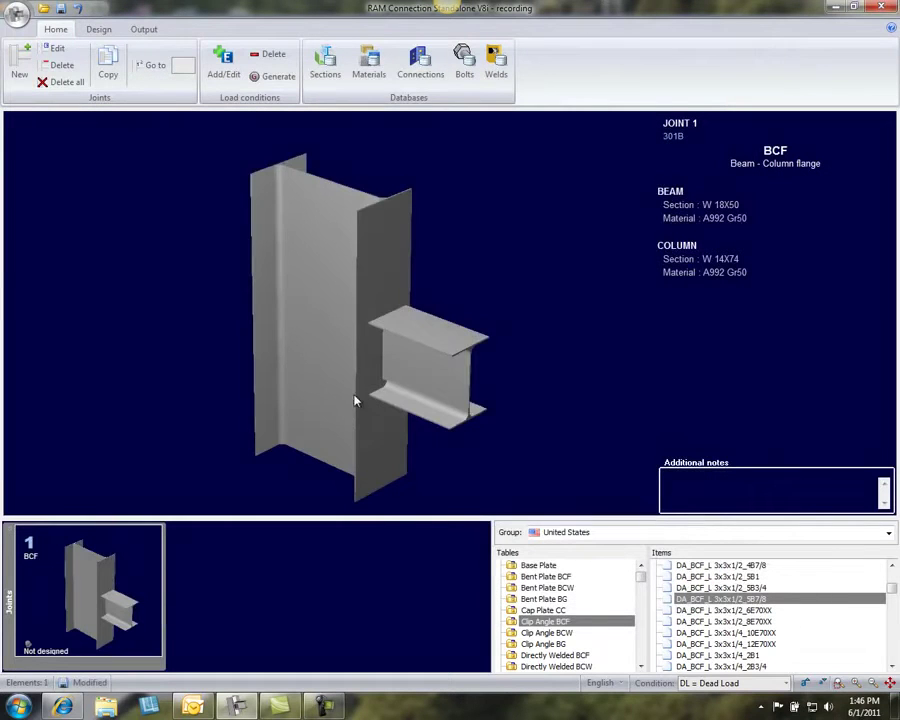
Orbit the joint view, then list the Bent Plate BCF templates and select BP_BCF_1/2PL_3B7/8.
{"action": "left_click_drag", "start_coordinate": [354, 401], "coordinate": [350, 379]}
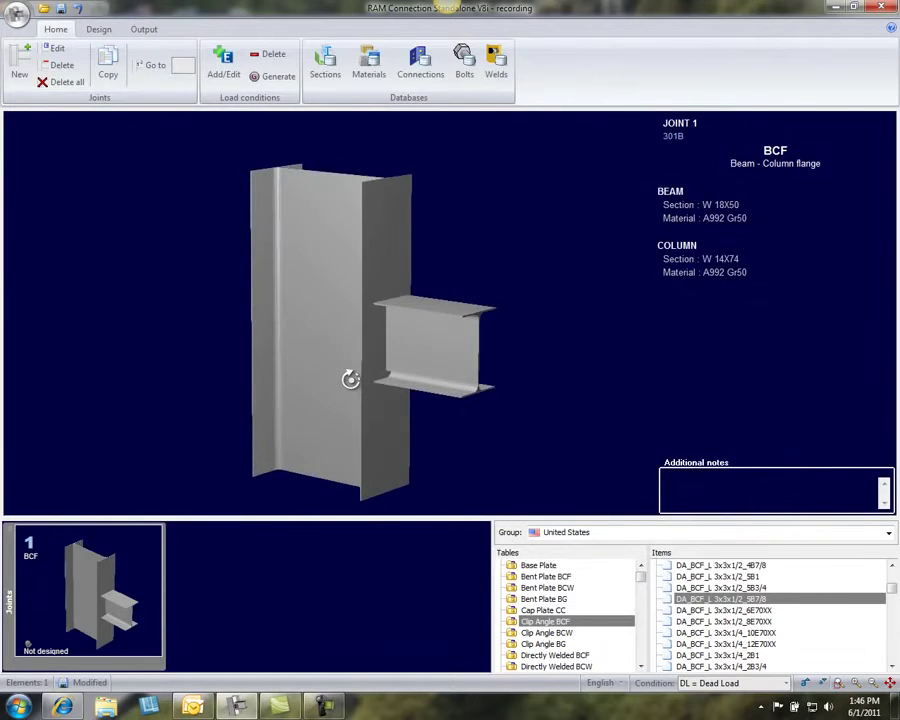
{"action": "left_click", "coordinate": [564, 623]}
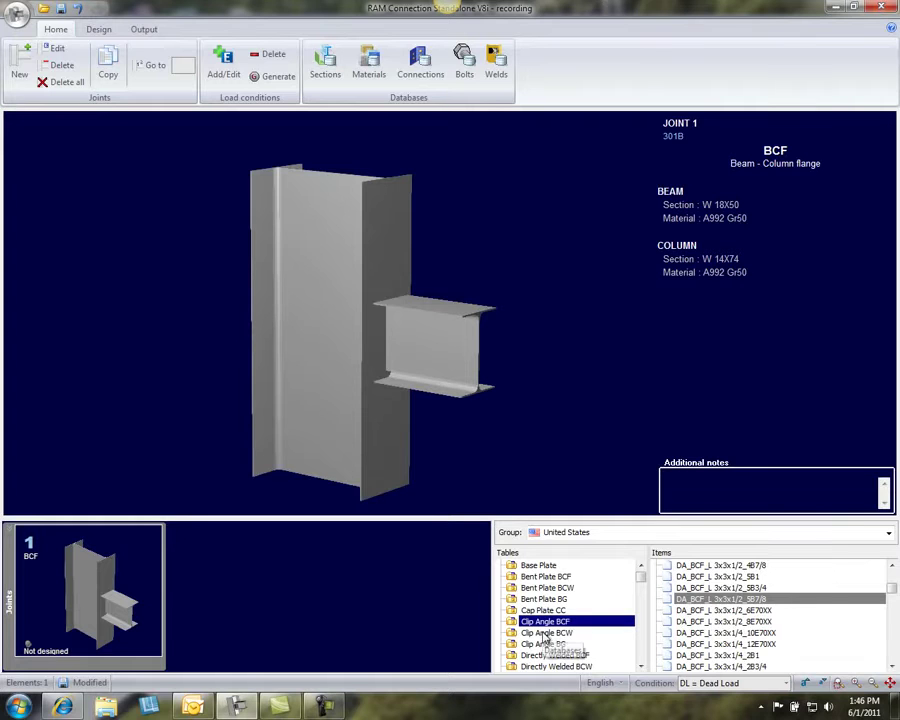
{"action": "left_click", "coordinate": [540, 577]}
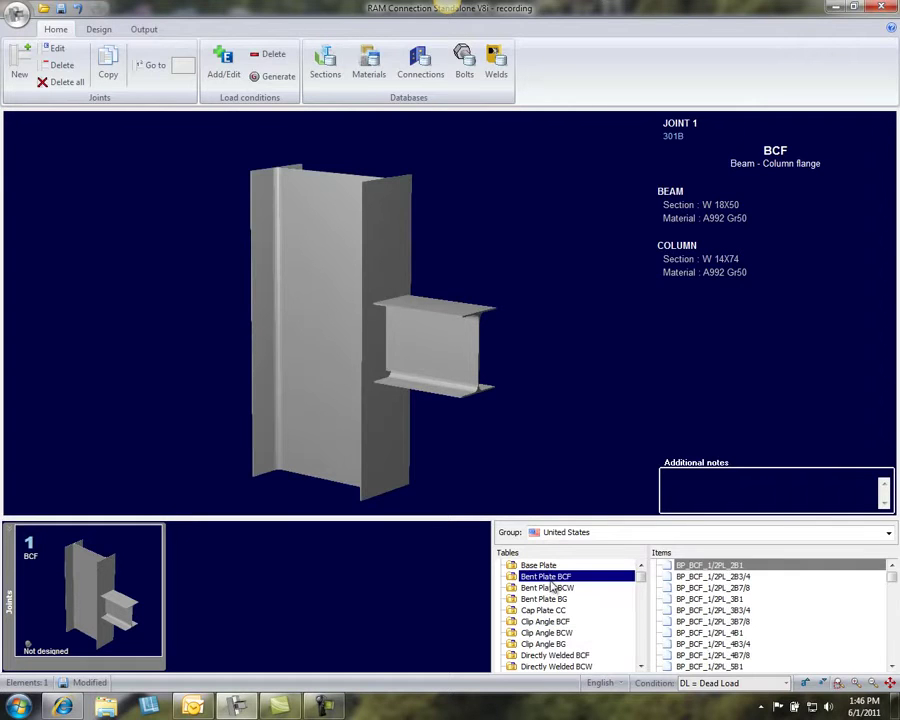
{"action": "left_click", "coordinate": [713, 622]}
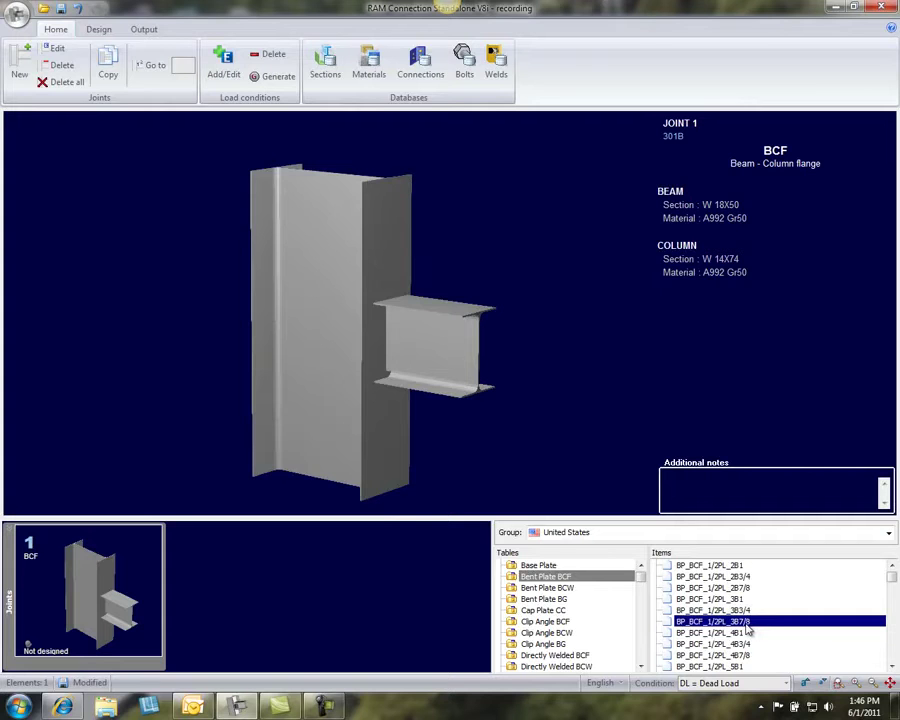
Assign the Basic SP connection SP_BCF_1/4PL_3B3/4 to joint 1.
{"action": "left_click", "coordinate": [96, 29]}
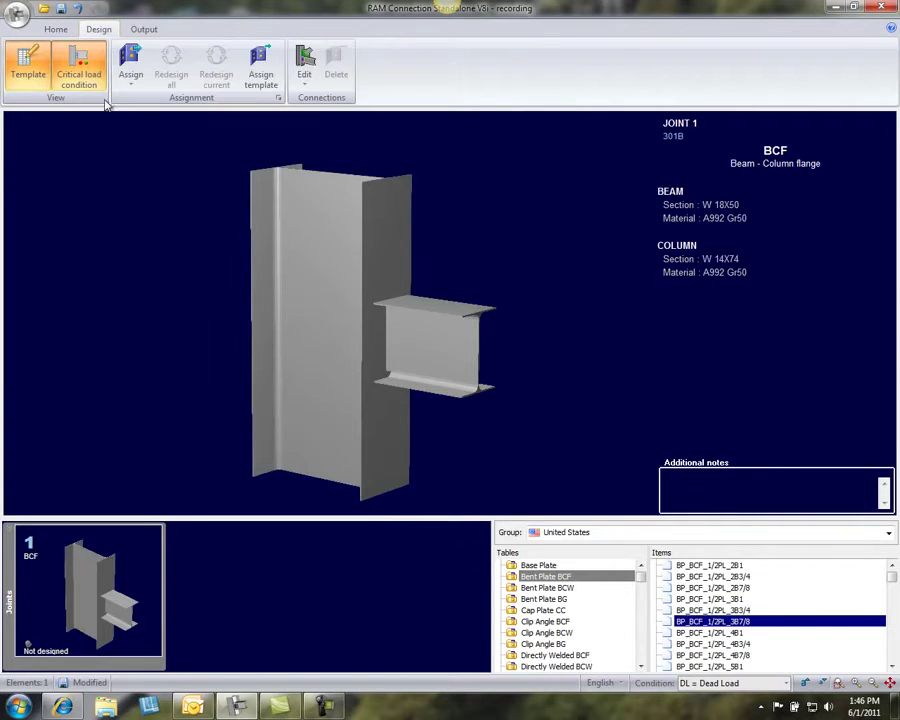
{"action": "left_click", "coordinate": [131, 80]}
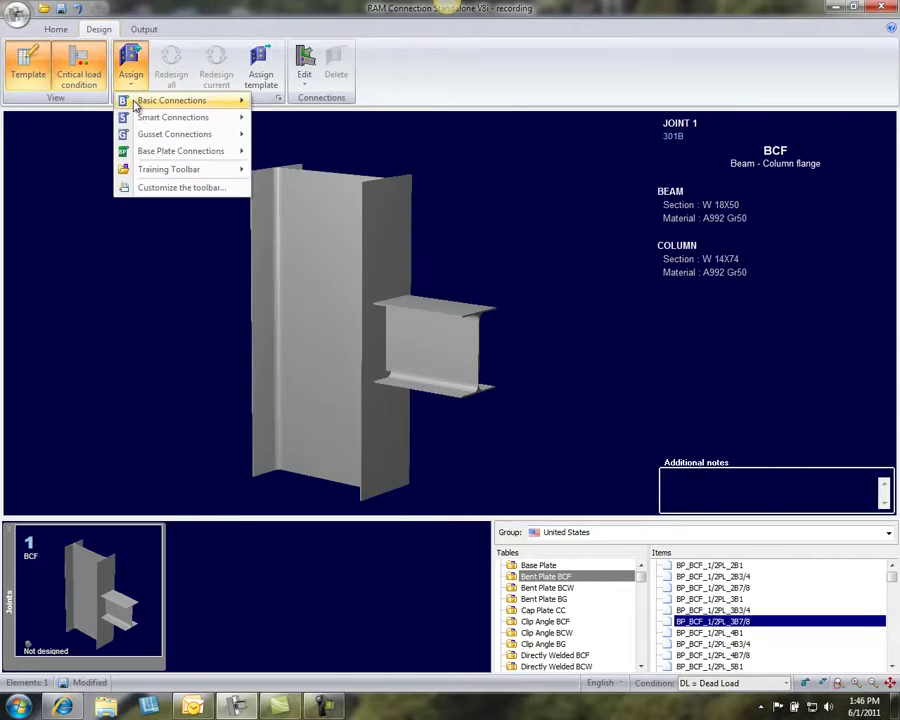
{"action": "mouse_move", "coordinate": [134, 104]}
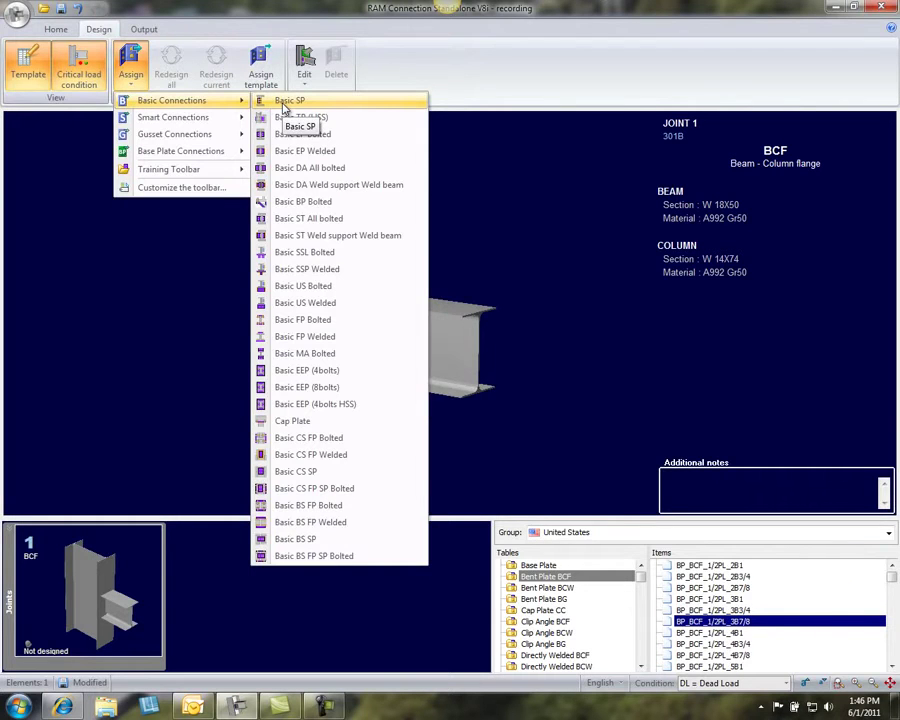
{"action": "left_click", "coordinate": [285, 102]}
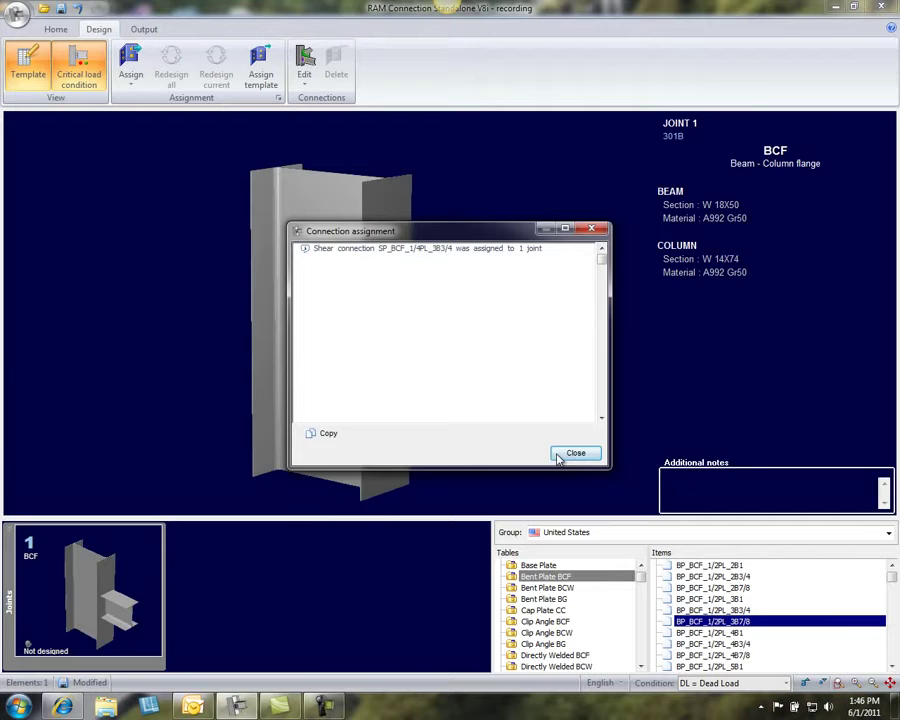
{"action": "left_click", "coordinate": [570, 454]}
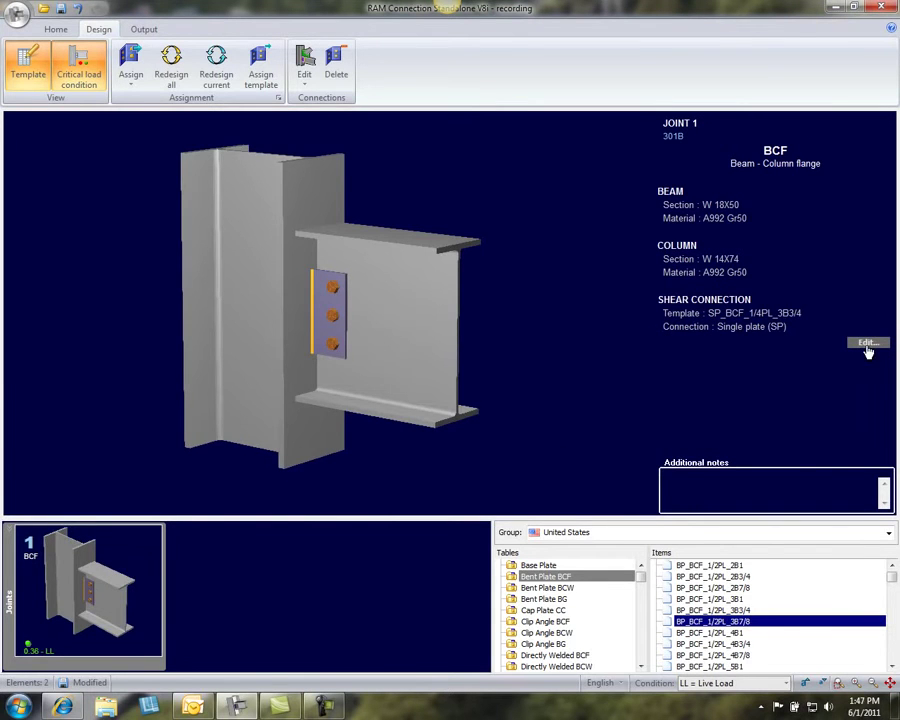
Open SP_BCF_1/4PL_3B3/4 for editing and display its top, lateral and front DXF drawings.
{"action": "left_click", "coordinate": [868, 342]}
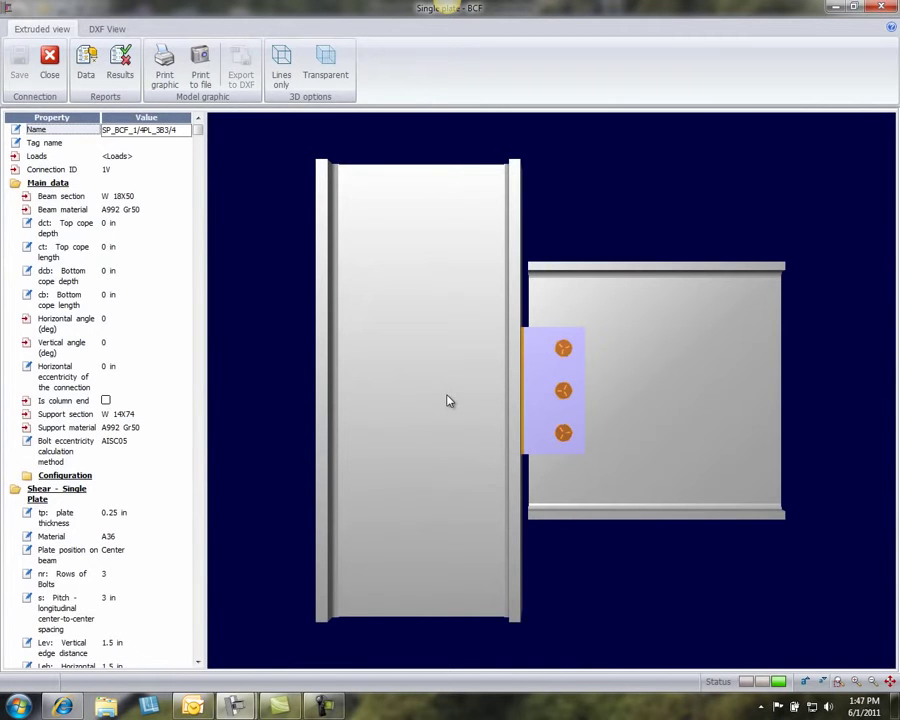
{"action": "left_click_drag", "start_coordinate": [447, 401], "coordinate": [430, 388]}
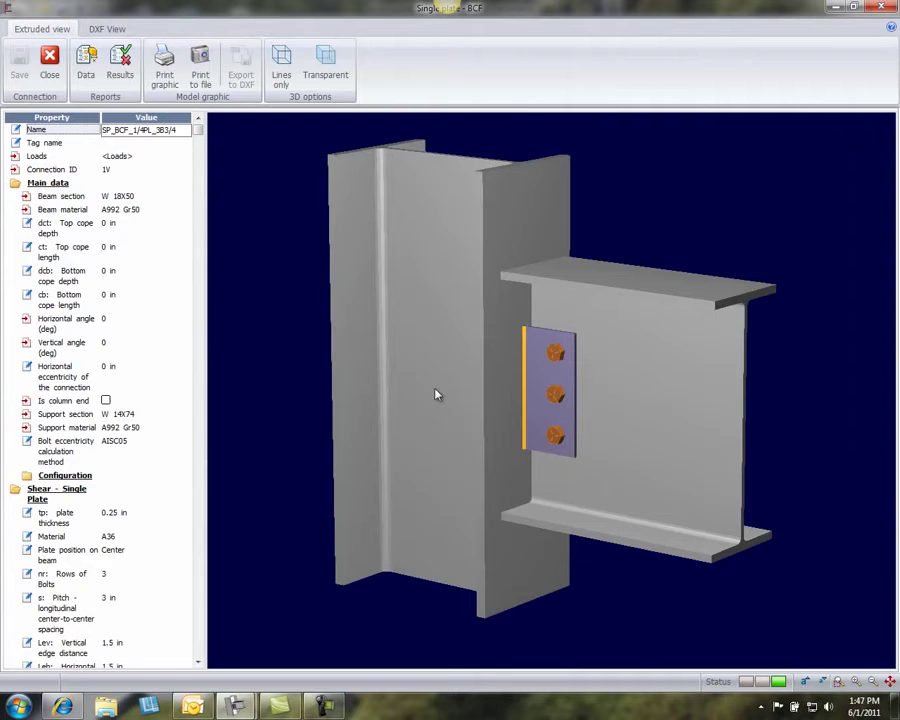
{"action": "left_click", "coordinate": [88, 27]}
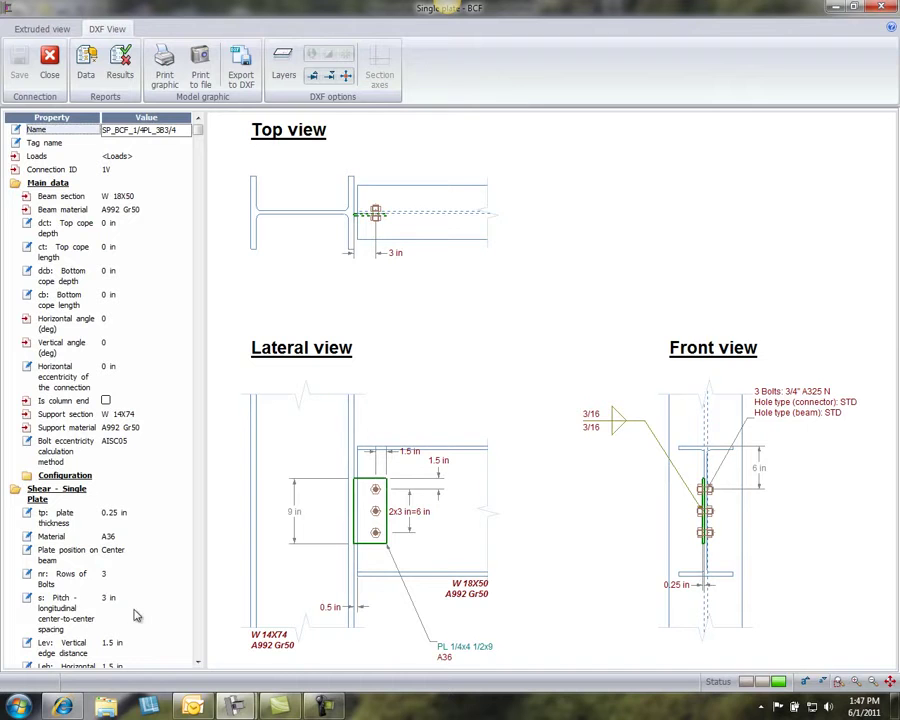
{"action": "left_click", "coordinate": [200, 664]}
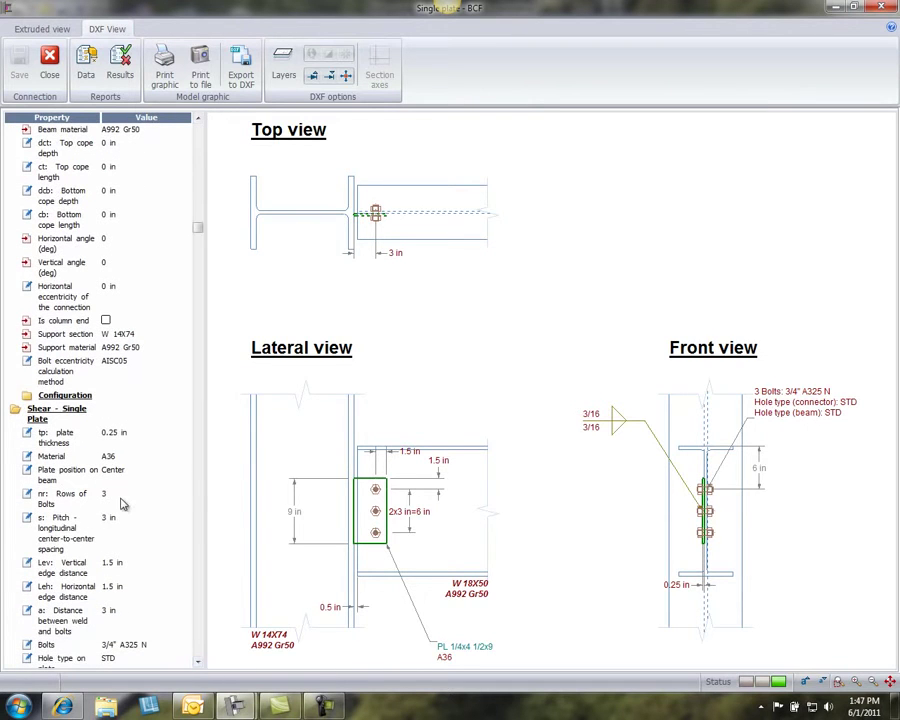
{"action": "left_click", "coordinate": [124, 494]}
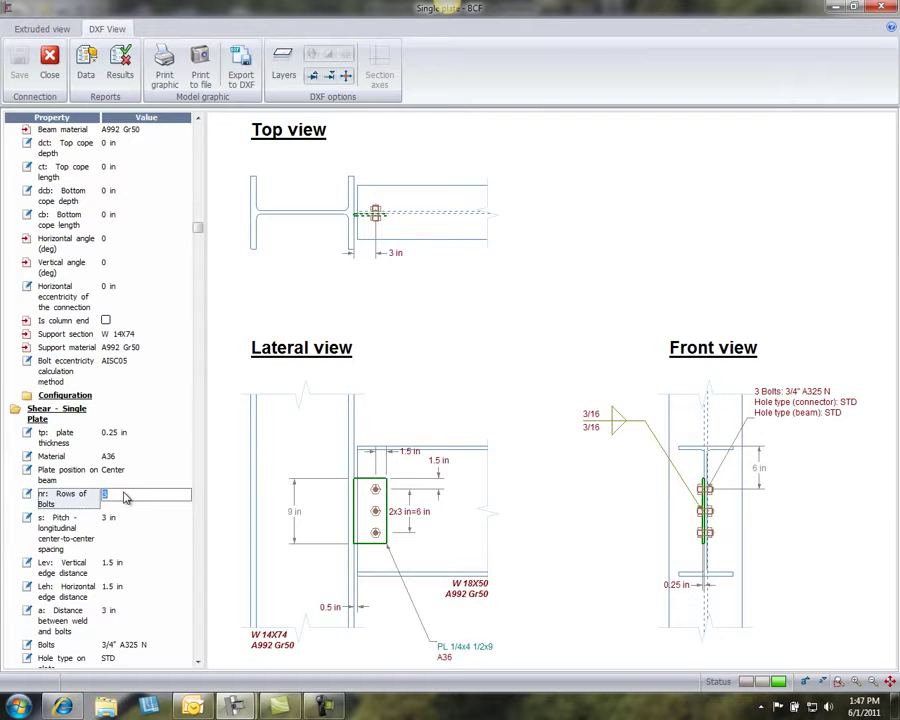
{"action": "type", "text": "4"}
{"action": "key", "text": "Tab"}
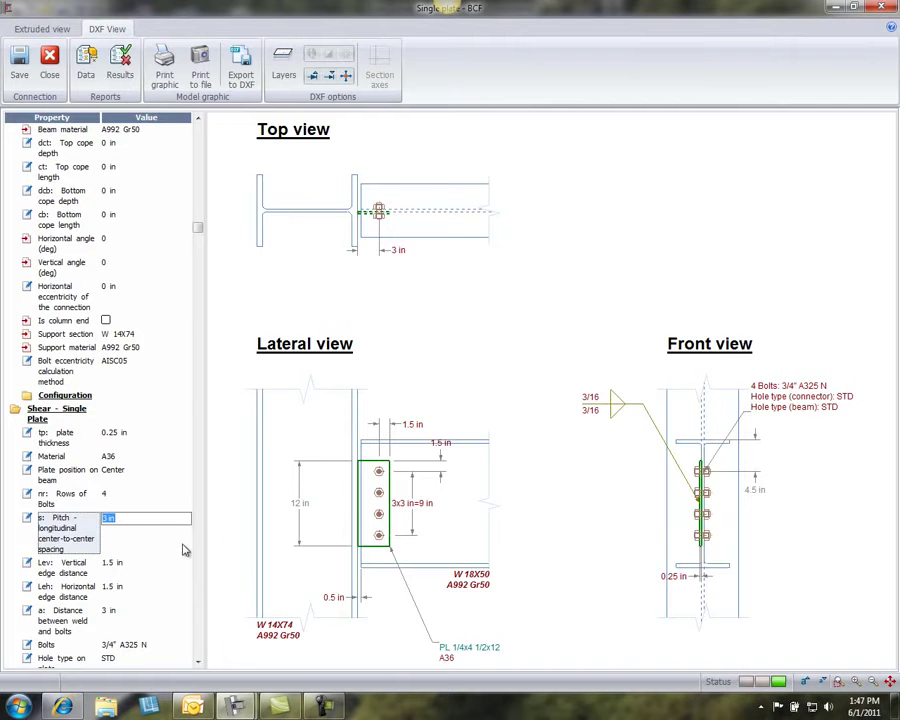
{"action": "left_click", "coordinate": [127, 495]}
{"action": "key", "text": "Tab"}
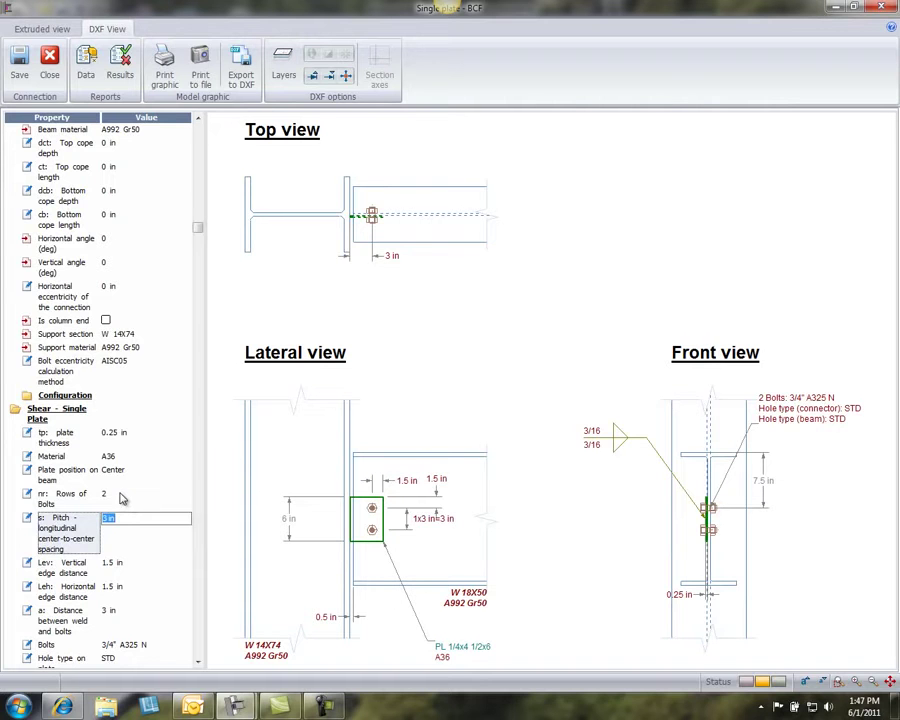
{"action": "left_click", "coordinate": [121, 493]}
{"action": "type", "text": "3"}
{"action": "key", "text": "Tab"}
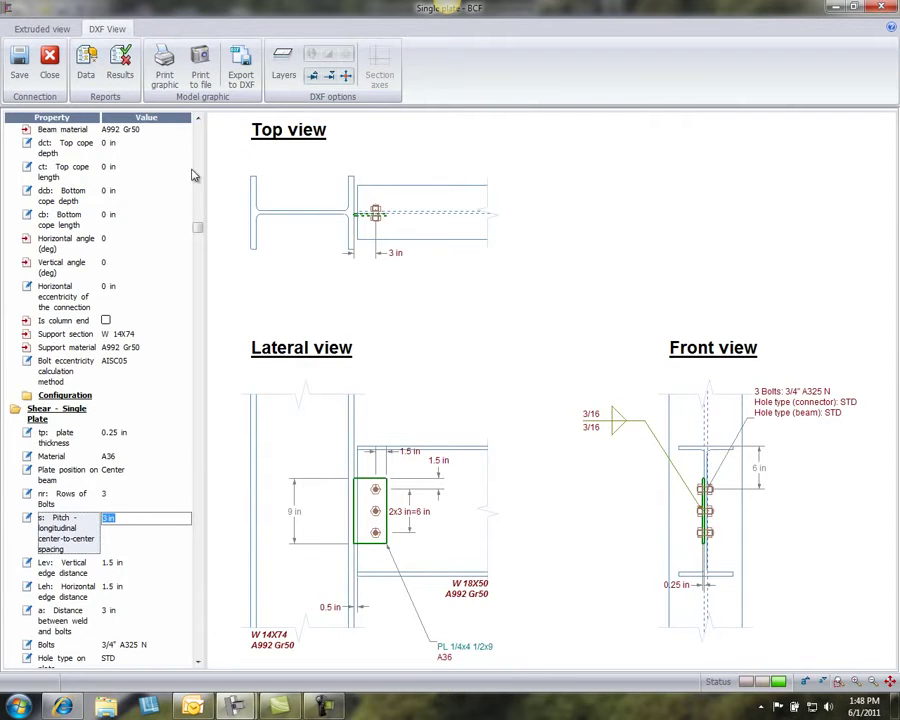
Switch to the Results report and show formulas under each Design Check, including 47.74 kip bolt shear.
{"action": "left_click", "coordinate": [90, 82]}
{"action": "scroll", "coordinate": [364, 316], "scroll_direction": "down", "scroll_amount": 10}
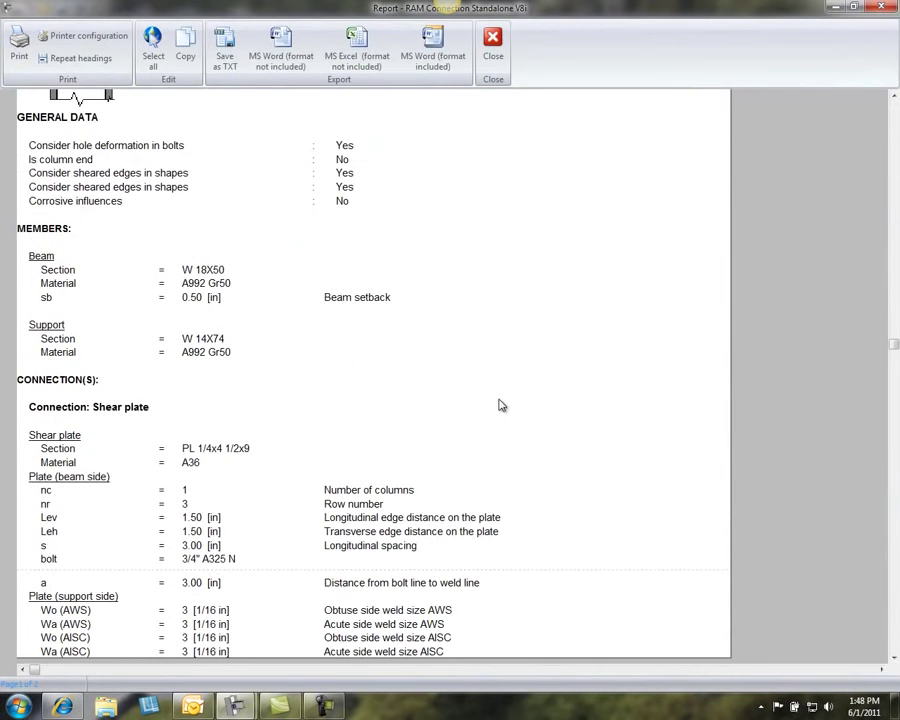
{"action": "left_click", "coordinate": [491, 79]}
{"action": "left_click", "coordinate": [174, 62]}
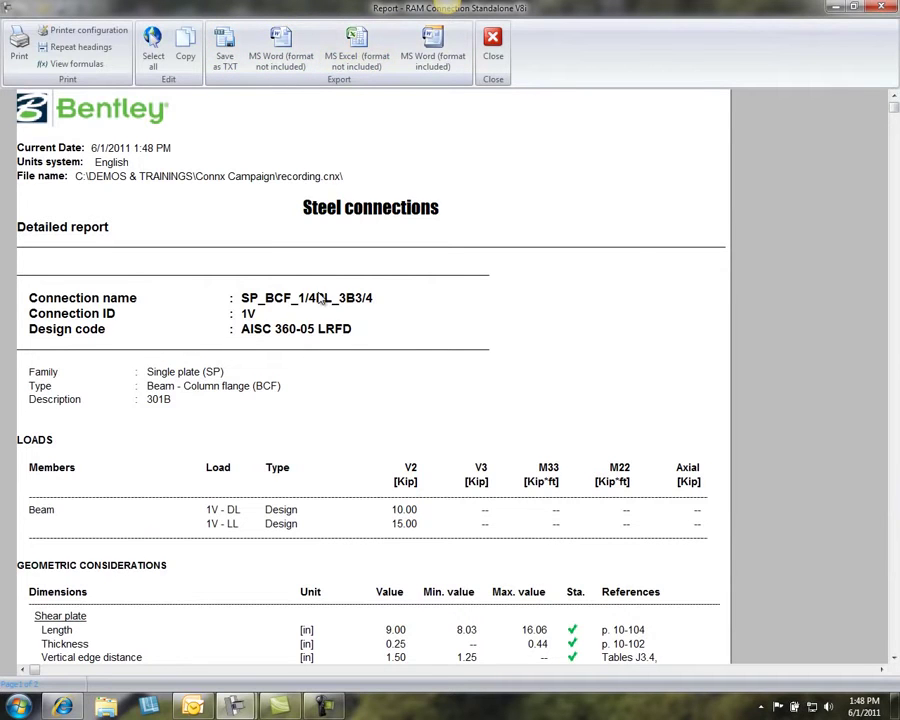
{"action": "scroll", "coordinate": [444, 364], "scroll_direction": "down", "scroll_amount": 2}
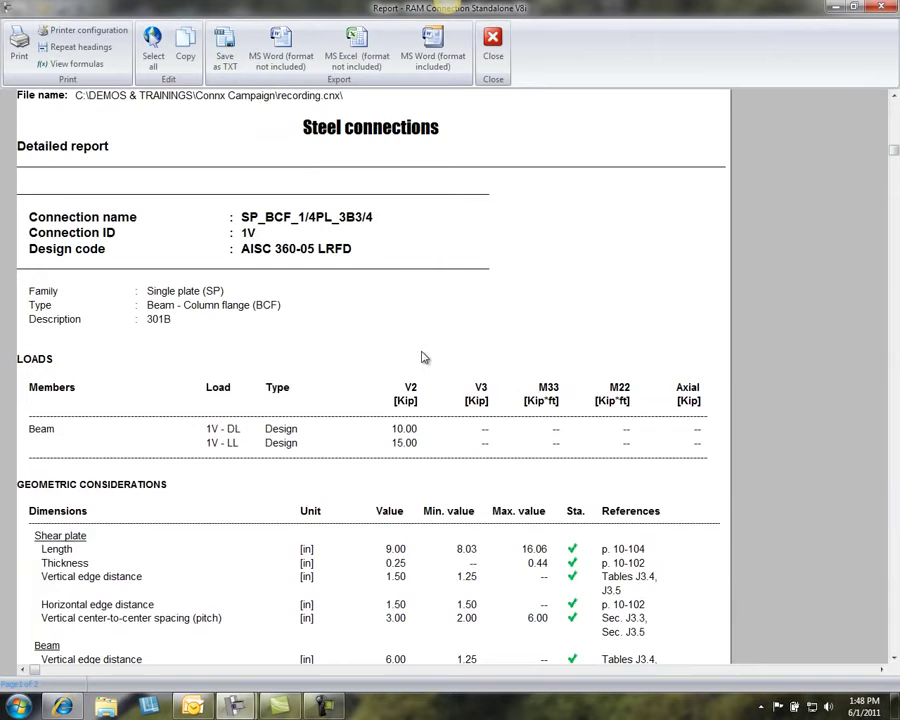
{"action": "scroll", "coordinate": [408, 350], "scroll_direction": "down", "scroll_amount": 5}
{"action": "scroll", "coordinate": [406, 352], "scroll_direction": "down", "scroll_amount": 1}
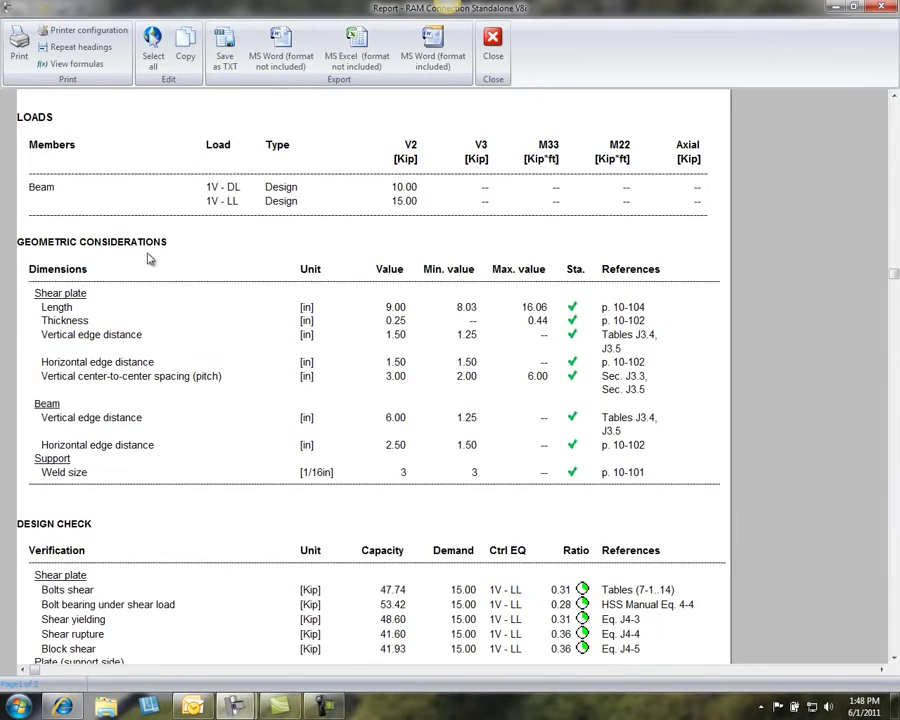
{"action": "scroll", "coordinate": [200, 420], "scroll_direction": "down", "scroll_amount": 2}
{"action": "scroll", "coordinate": [249, 517], "scroll_direction": "down", "scroll_amount": 2}
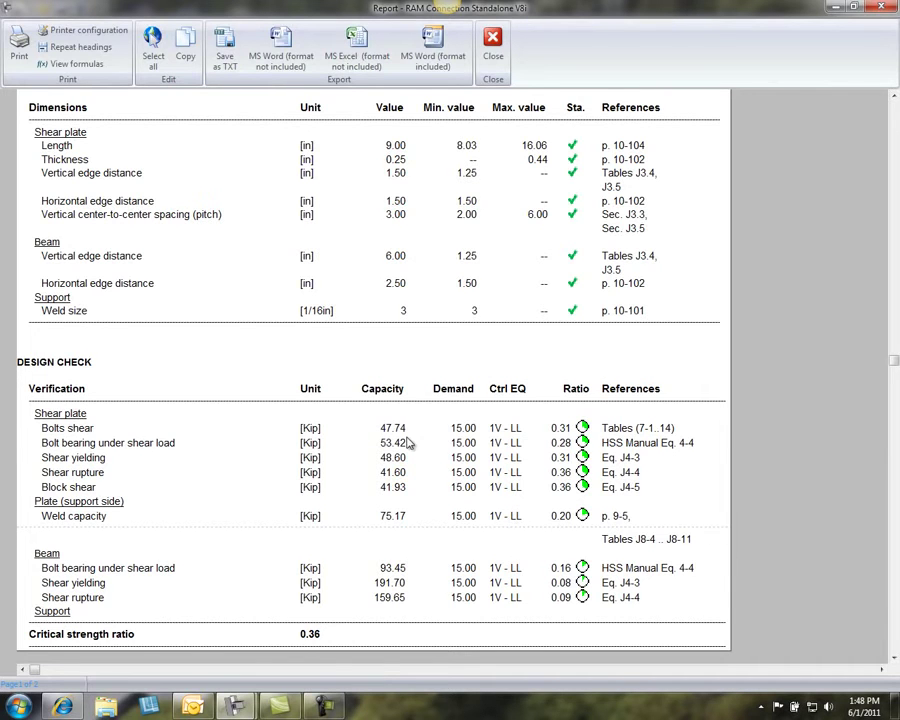
{"action": "left_click", "coordinate": [70, 64]}
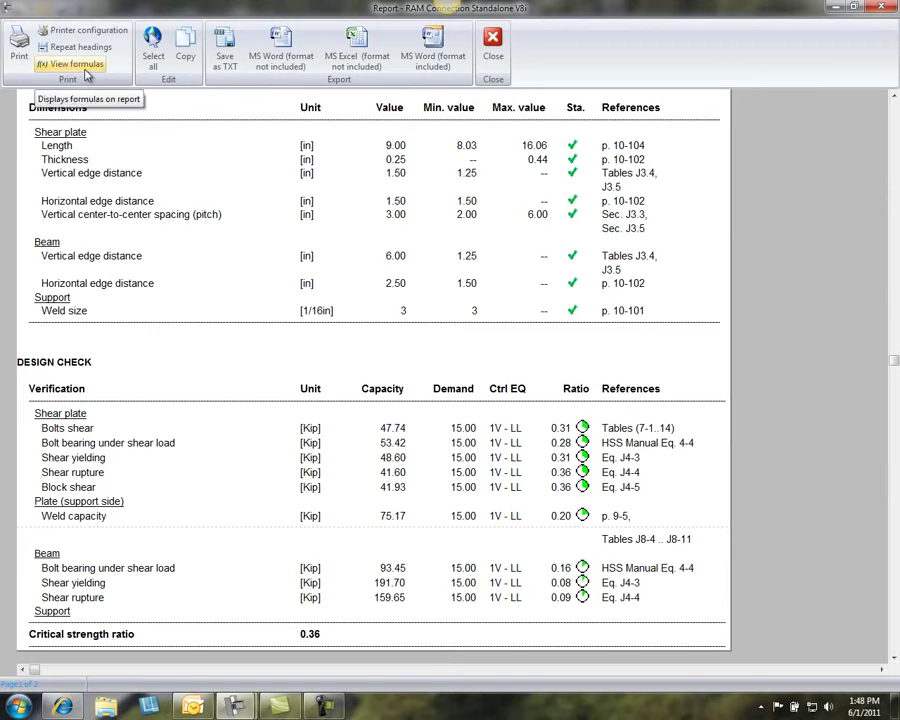
{"action": "scroll", "coordinate": [320, 310], "scroll_direction": "down", "scroll_amount": 8}
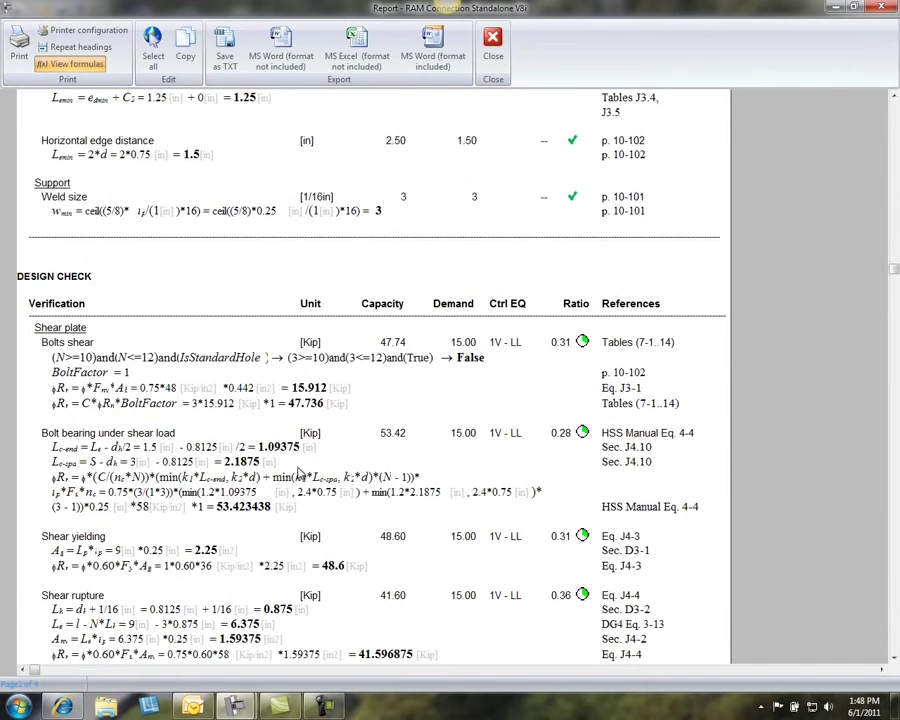
{"action": "scroll", "coordinate": [298, 477], "scroll_direction": "down", "scroll_amount": 1}
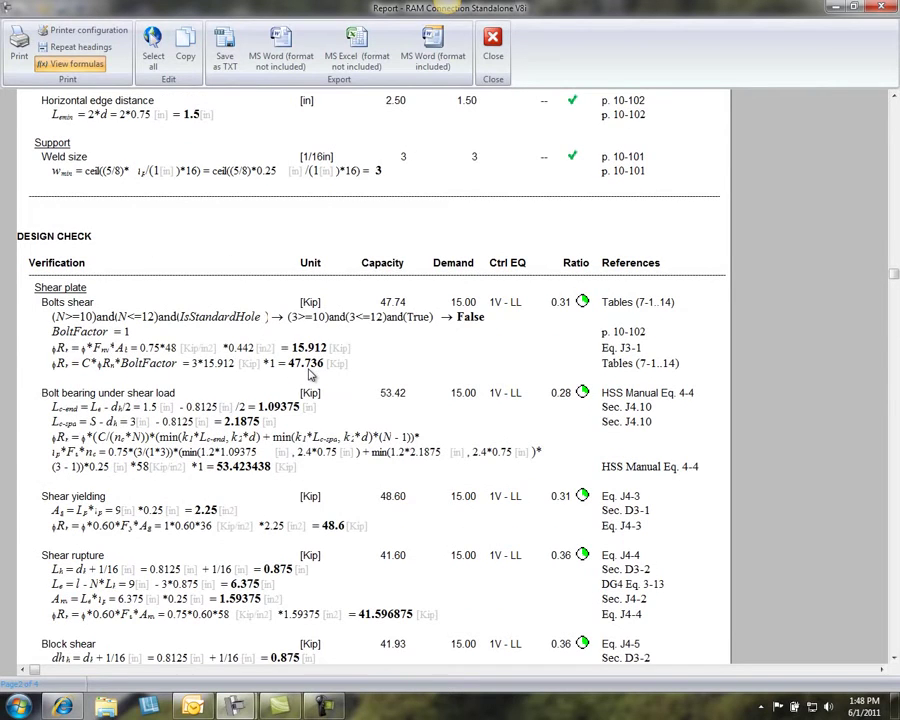
Close the report and connection editor, saving the single-plate joint.
{"action": "left_click", "coordinate": [492, 45]}
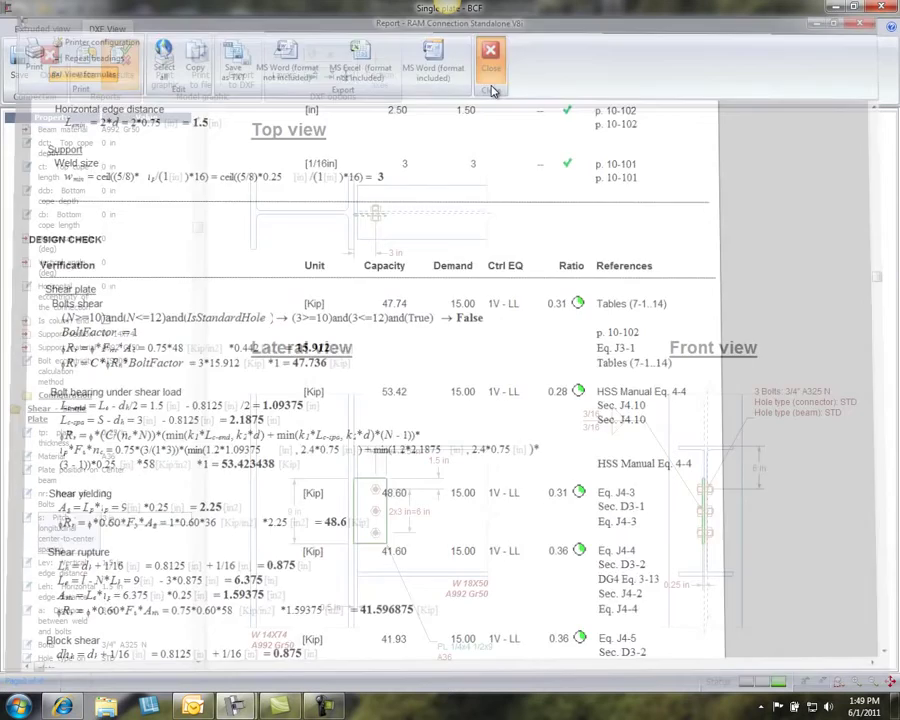
{"action": "left_click", "coordinate": [52, 62]}
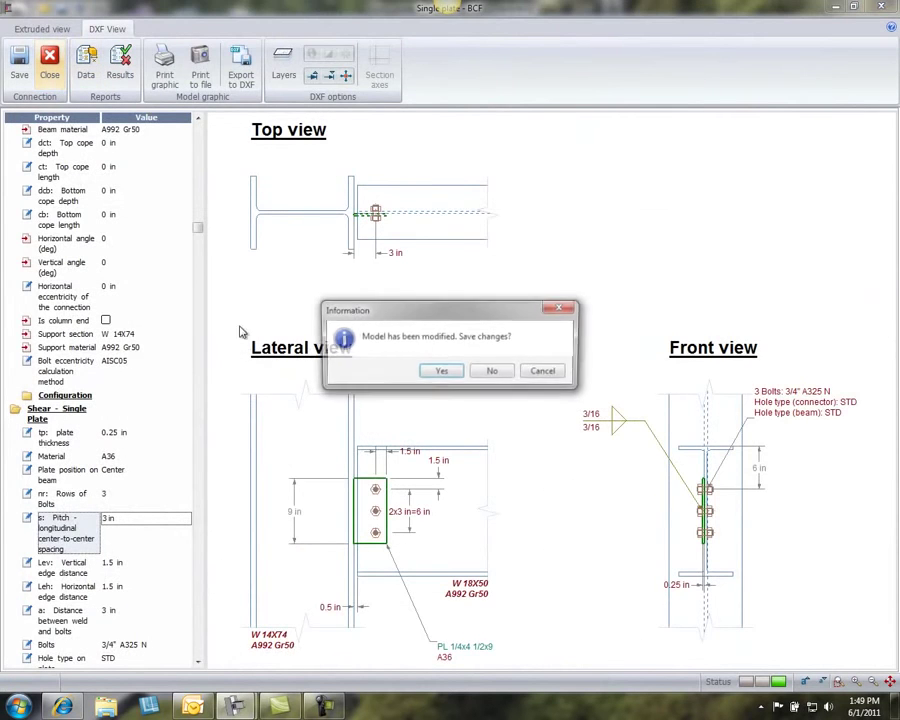
{"action": "left_click", "coordinate": [449, 375]}
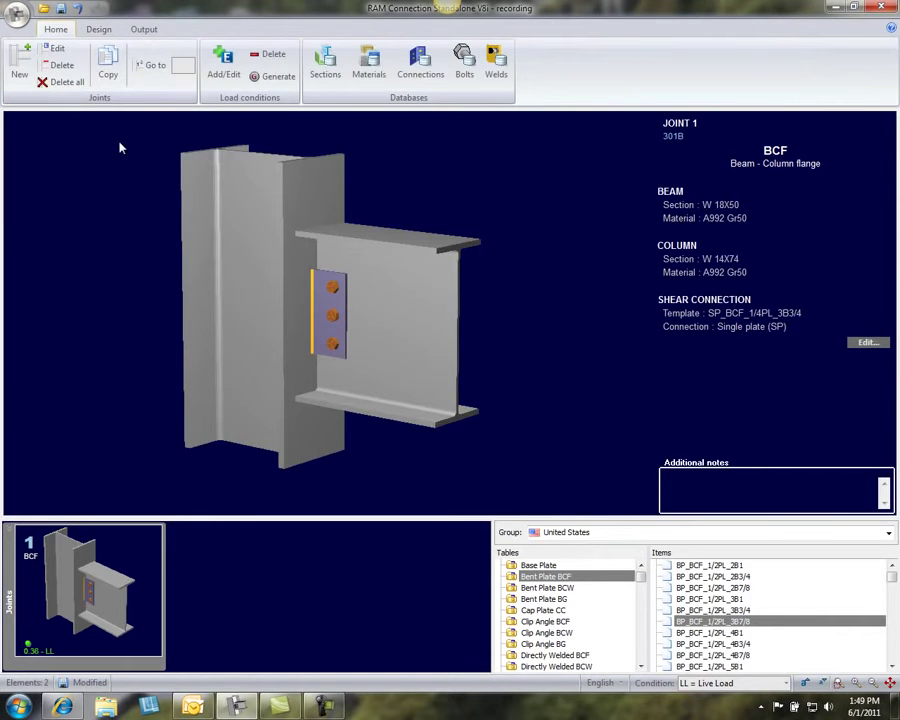
Copy joint 1 into joint 2 and give its EQx beam load an M33 moment of 30.
{"action": "left_click", "coordinate": [108, 66]}
{"action": "left_click", "coordinate": [490, 371]}
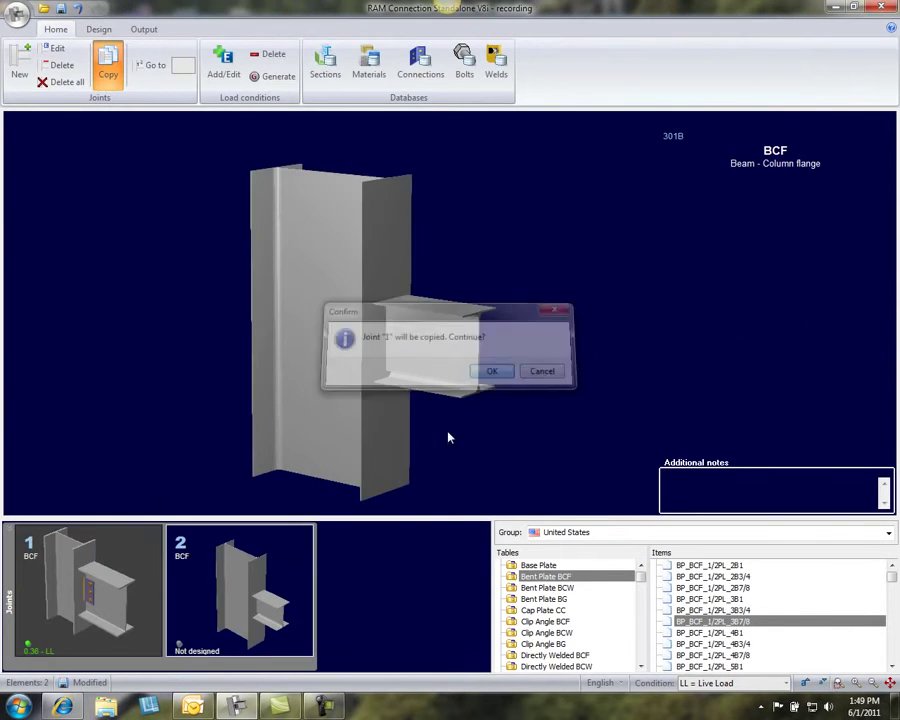
{"action": "double_click", "coordinate": [265, 594]}
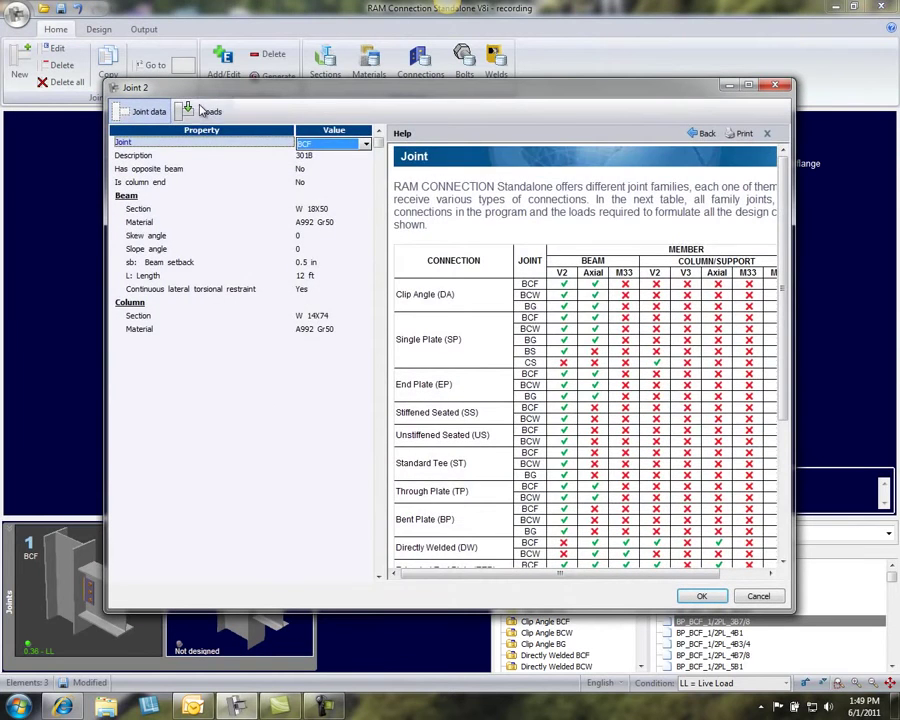
{"action": "left_click", "coordinate": [185, 112]}
{"action": "left_click", "coordinate": [258, 174]}
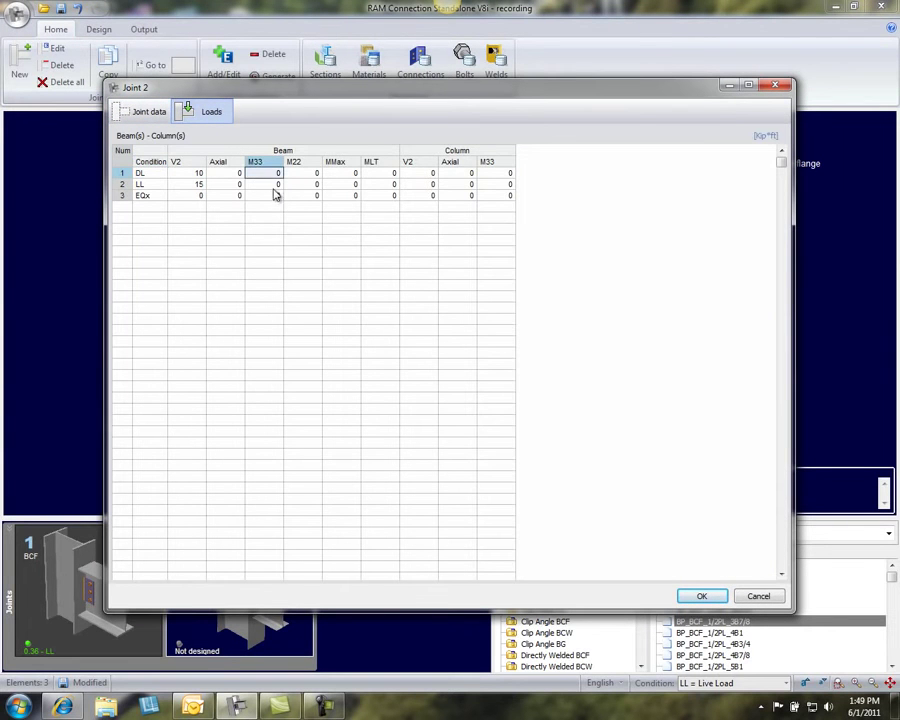
{"action": "left_click", "coordinate": [276, 195]}
{"action": "type", "text": "30"}
{"action": "key", "text": "Return"}
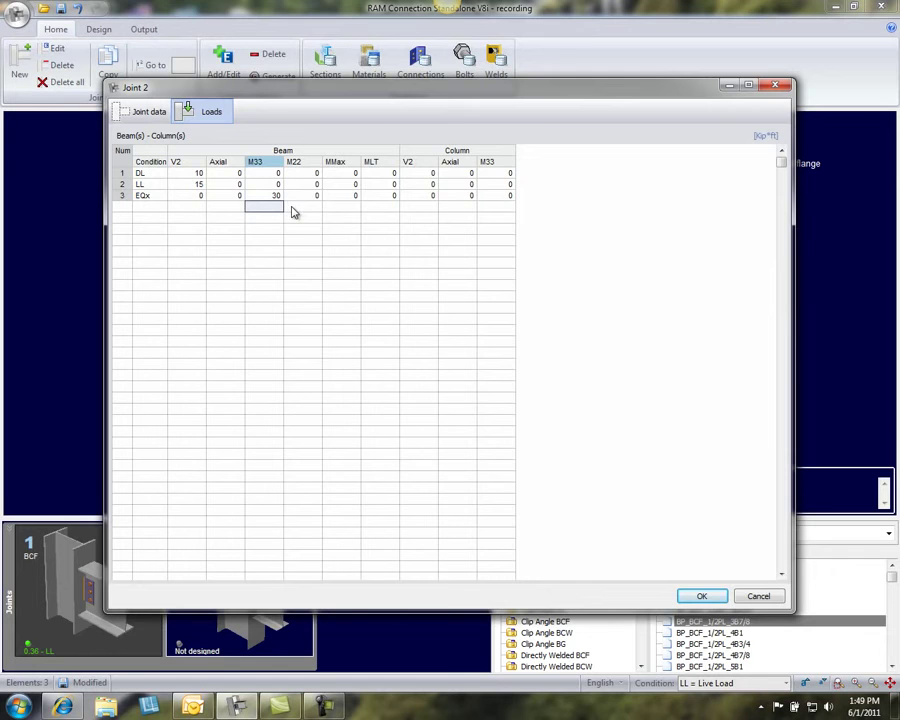
{"action": "left_click", "coordinate": [695, 595]}
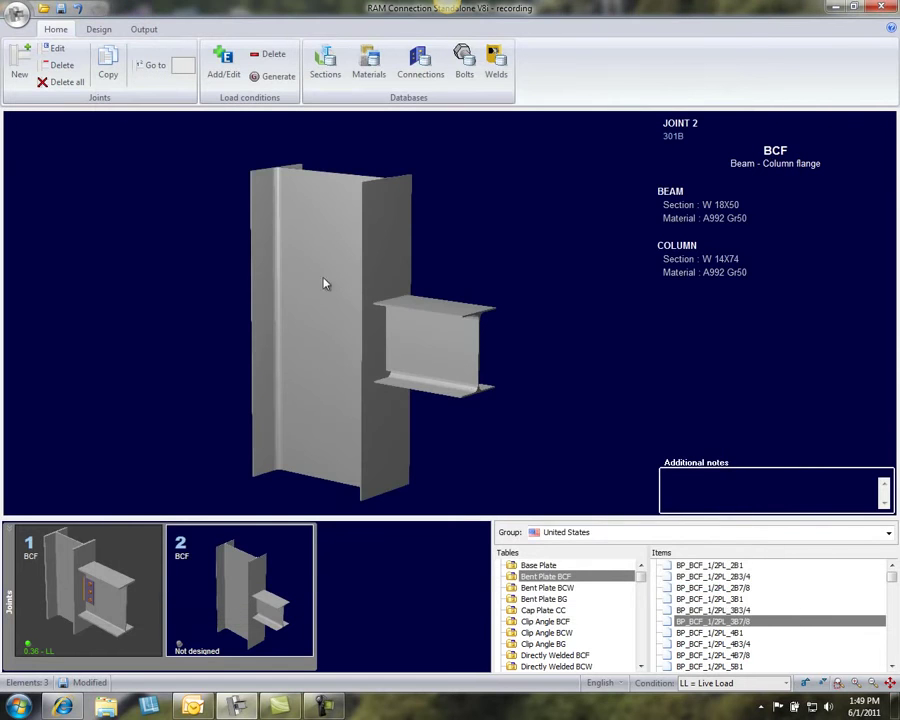
Turn on seismic provisions in the design configuration with seismic category D.
{"action": "left_click", "coordinate": [96, 29]}
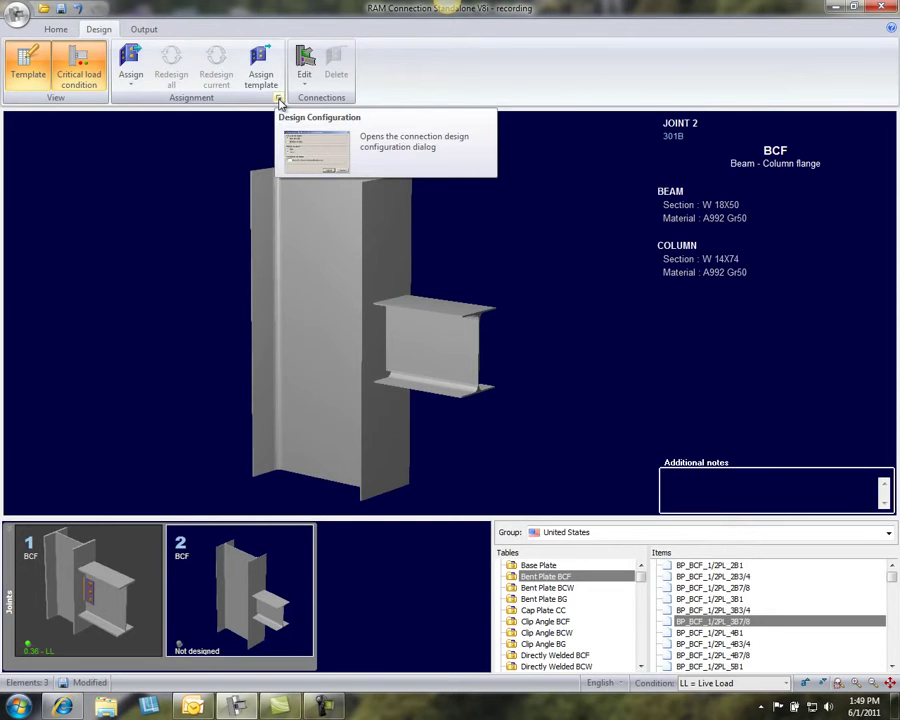
{"action": "left_click", "coordinate": [280, 101]}
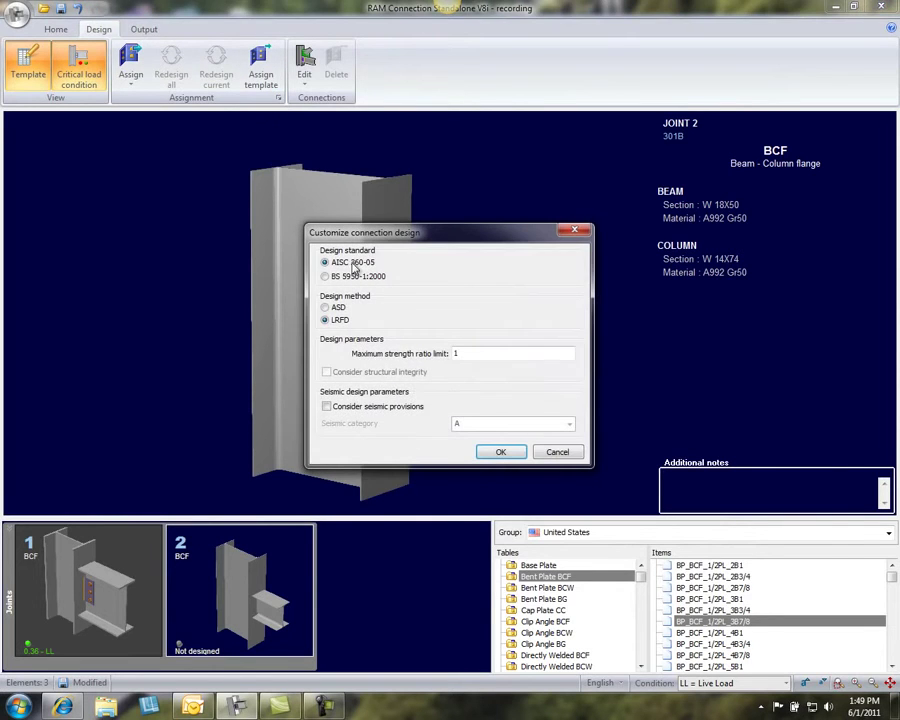
{"action": "left_click", "coordinate": [327, 407]}
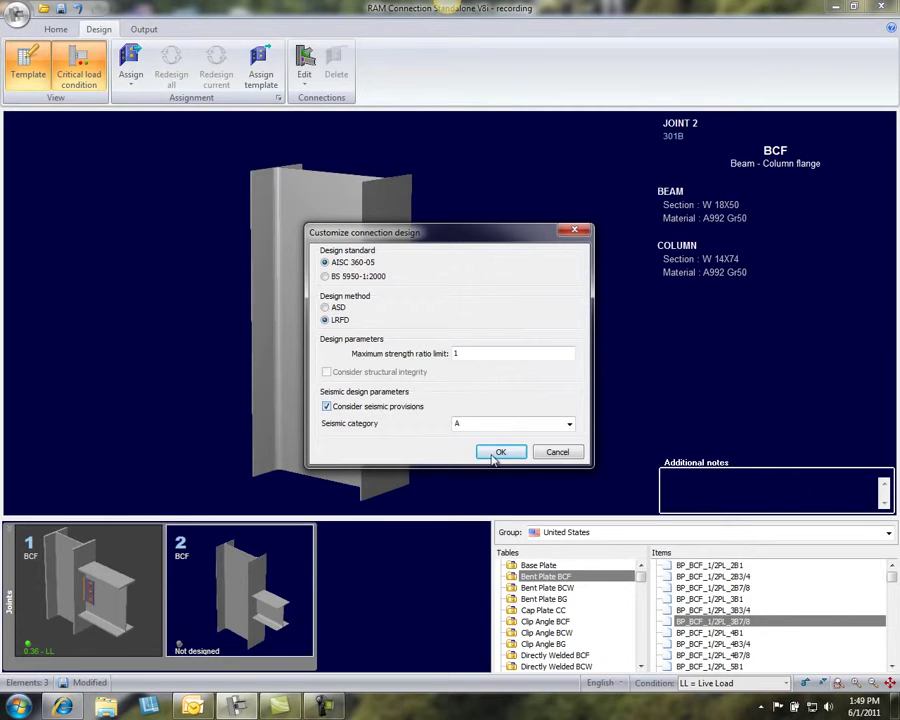
{"action": "left_click", "coordinate": [569, 424]}
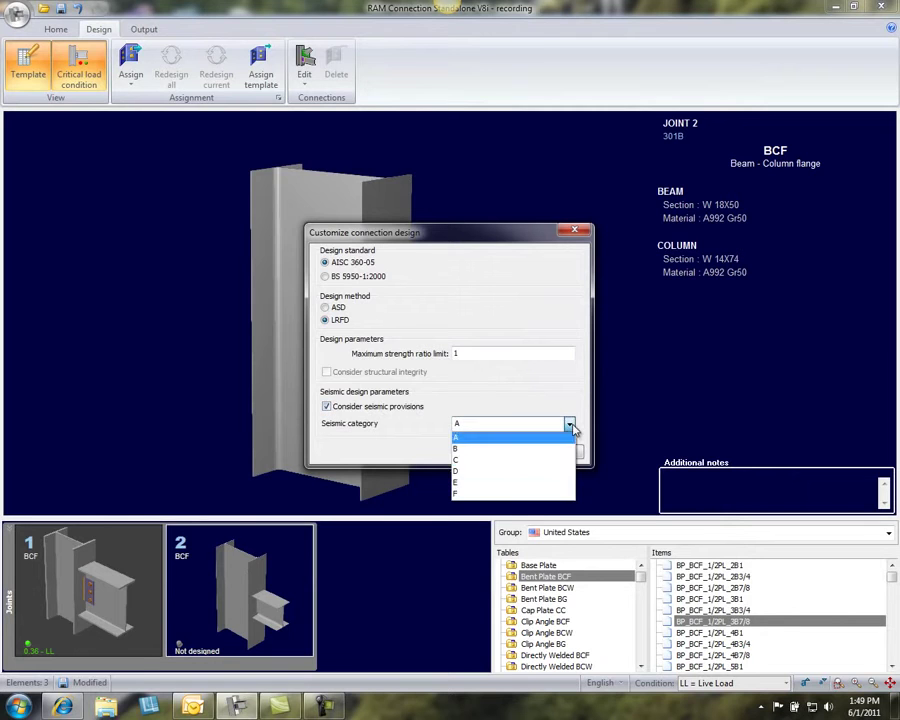
{"action": "left_click", "coordinate": [533, 474]}
{"action": "left_click", "coordinate": [504, 451]}
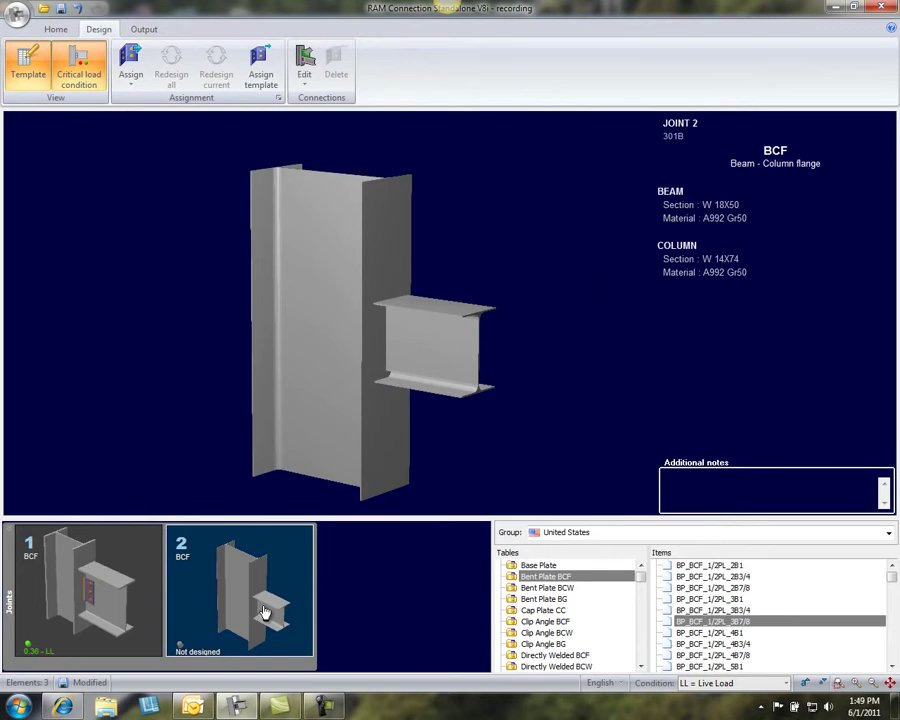
Set joint 2's seismic load resisting system to SMF.
{"action": "double_click", "coordinate": [260, 614]}
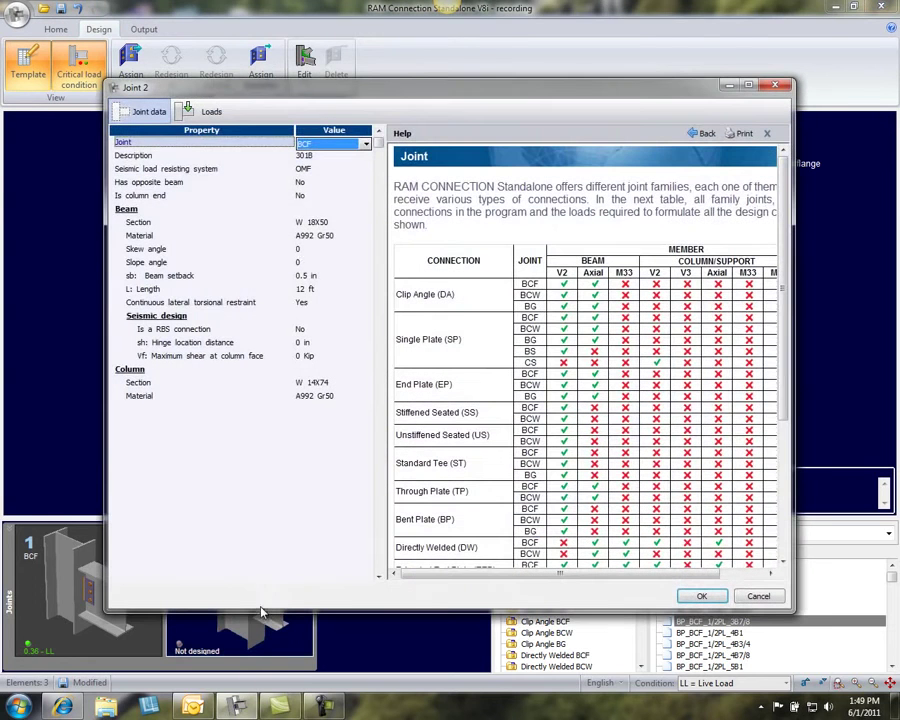
{"action": "left_click", "coordinate": [318, 174]}
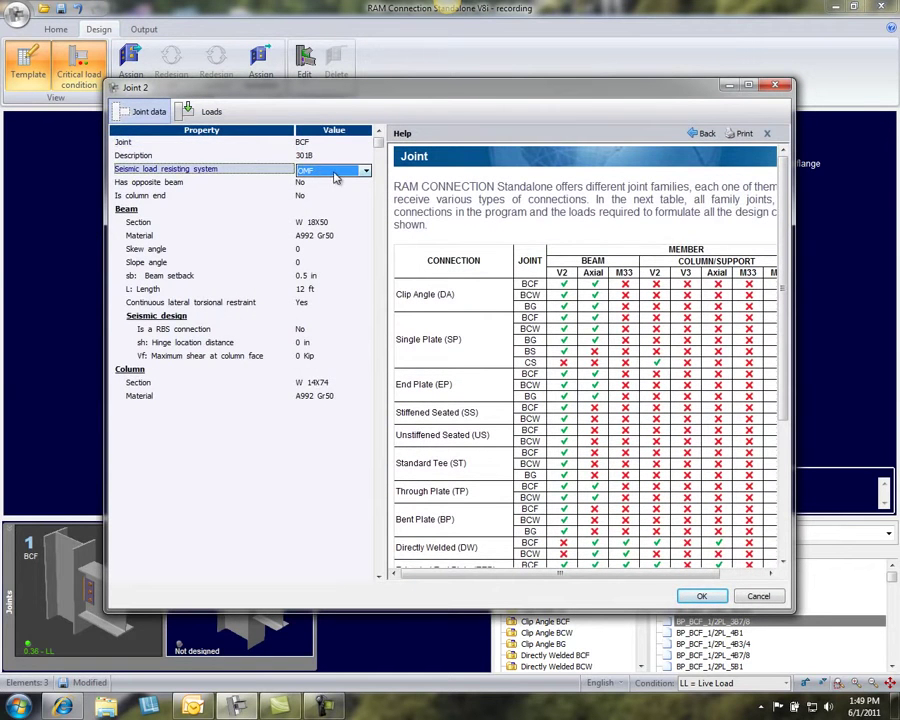
{"action": "left_click", "coordinate": [335, 174]}
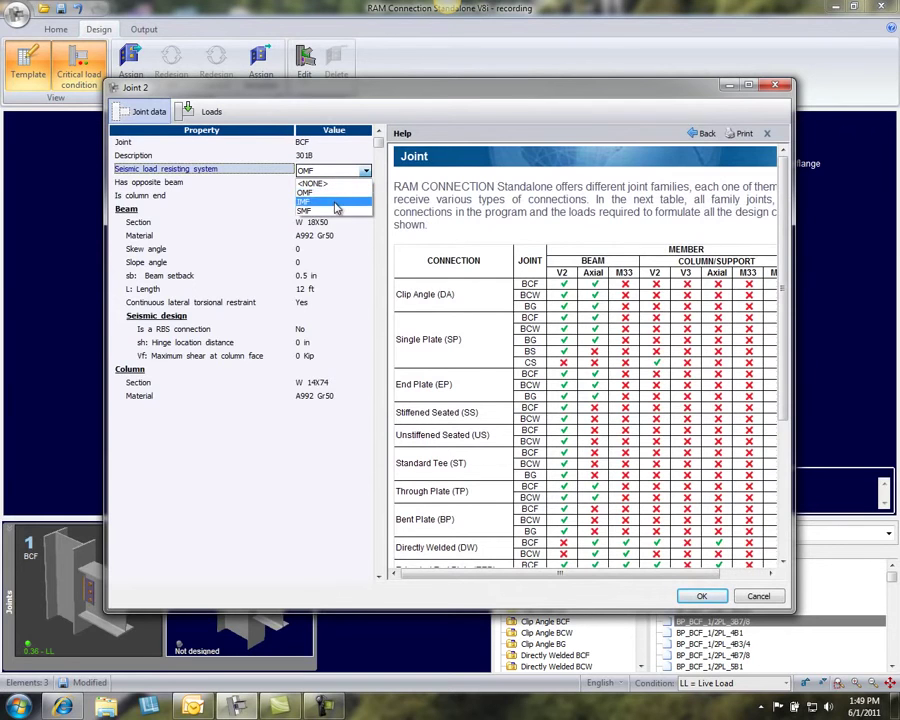
{"action": "left_click", "coordinate": [334, 211]}
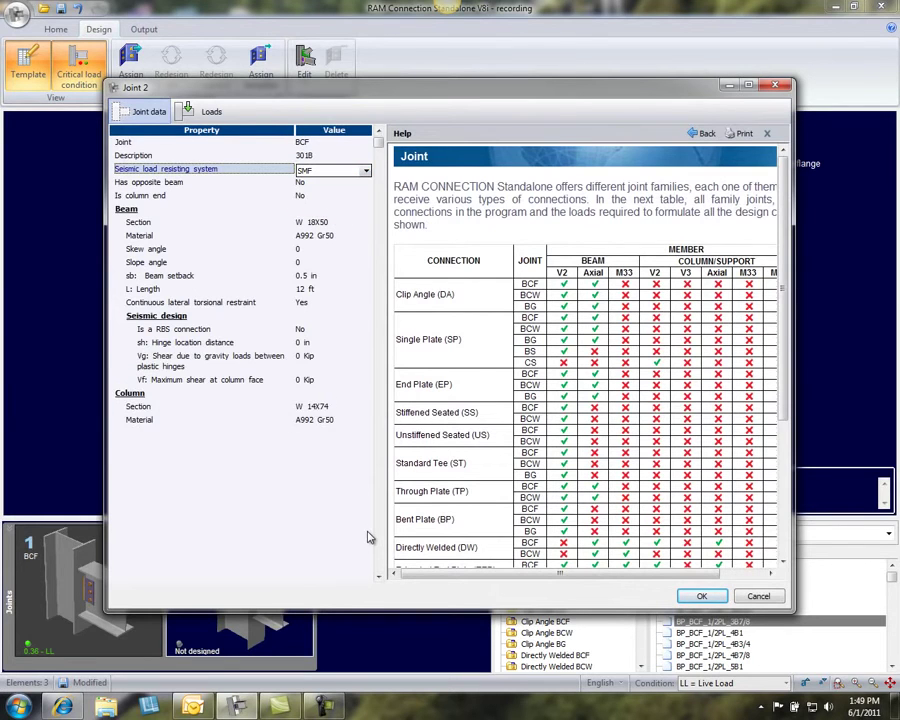
{"action": "left_click", "coordinate": [320, 329]}
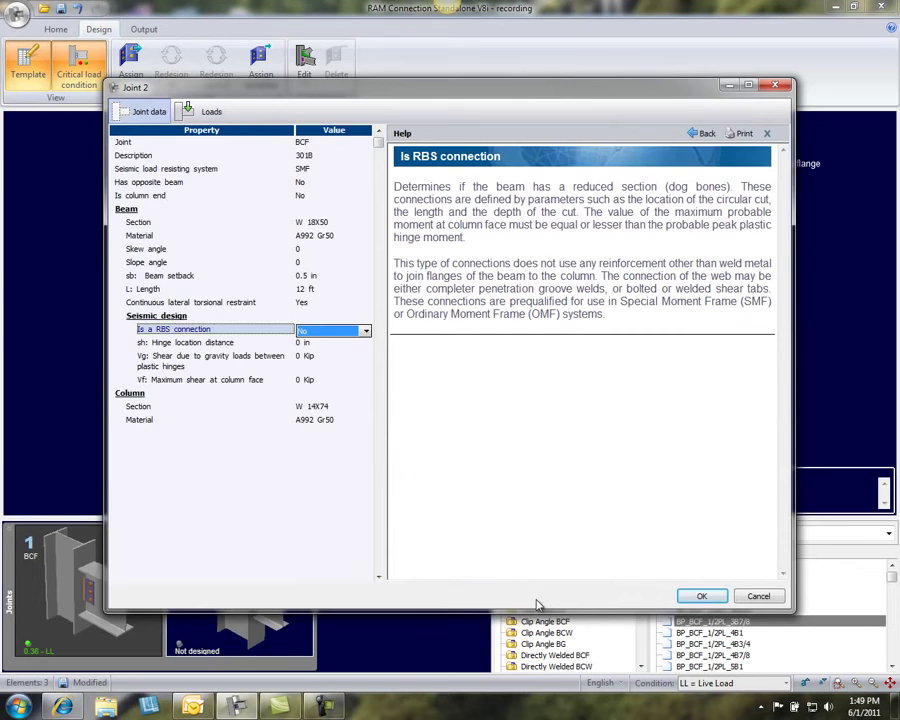
{"action": "left_click", "coordinate": [701, 596]}
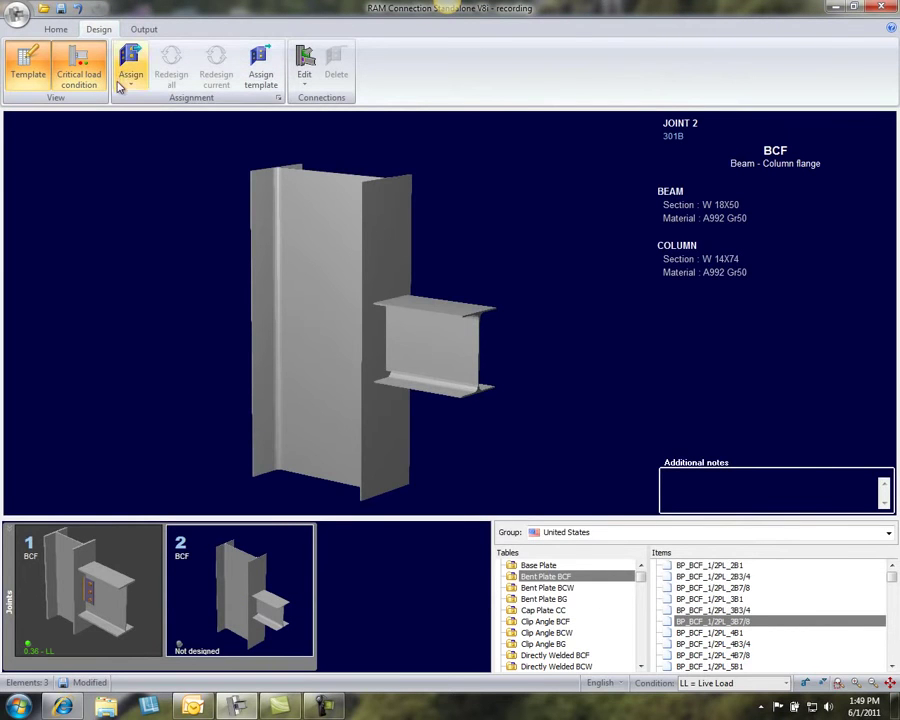
Assign the Smart FP Bolted flange-plated moment connection to joint 2.
{"action": "left_click", "coordinate": [130, 86]}
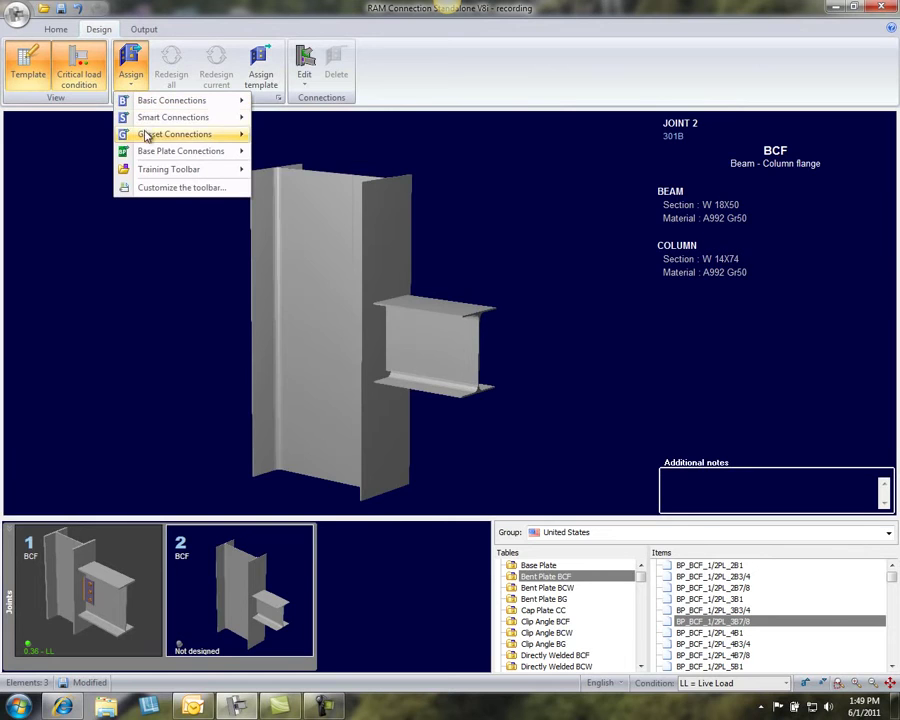
{"action": "mouse_move", "coordinate": [135, 117]}
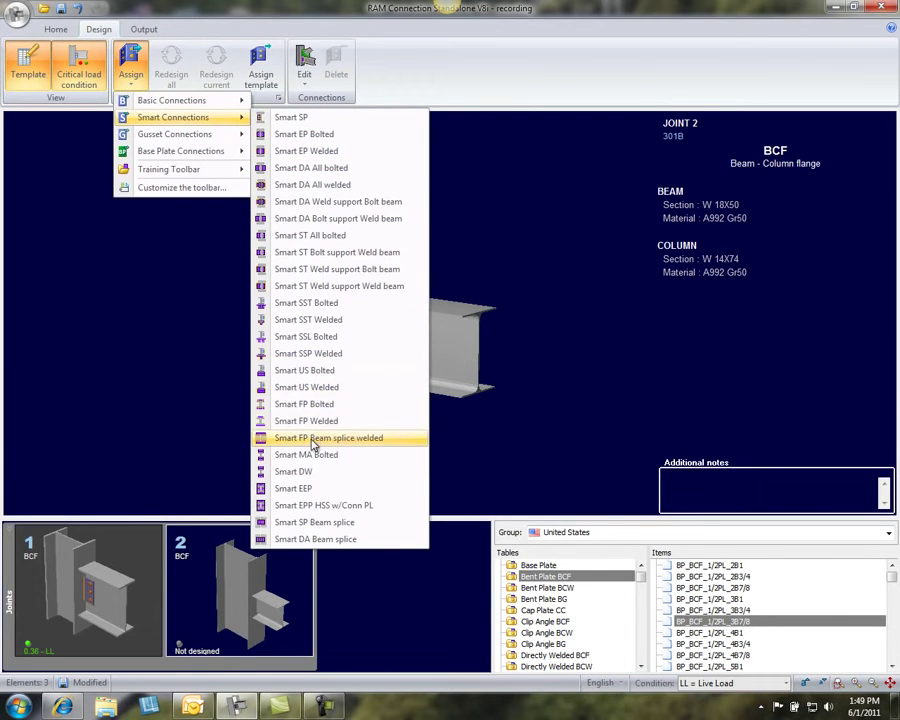
{"action": "left_click", "coordinate": [305, 403]}
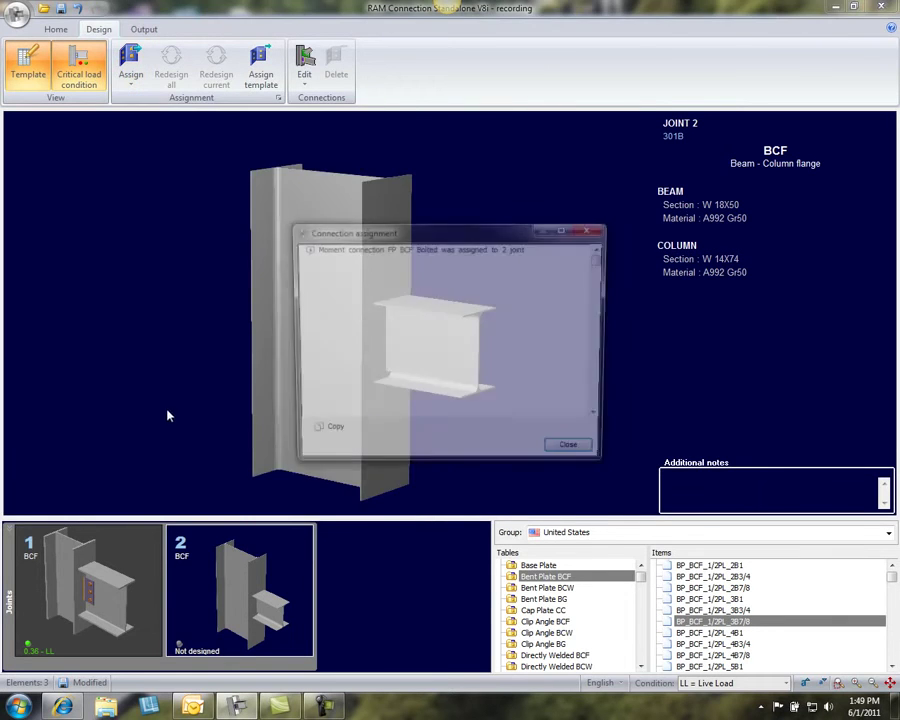
{"action": "left_click", "coordinate": [575, 453]}
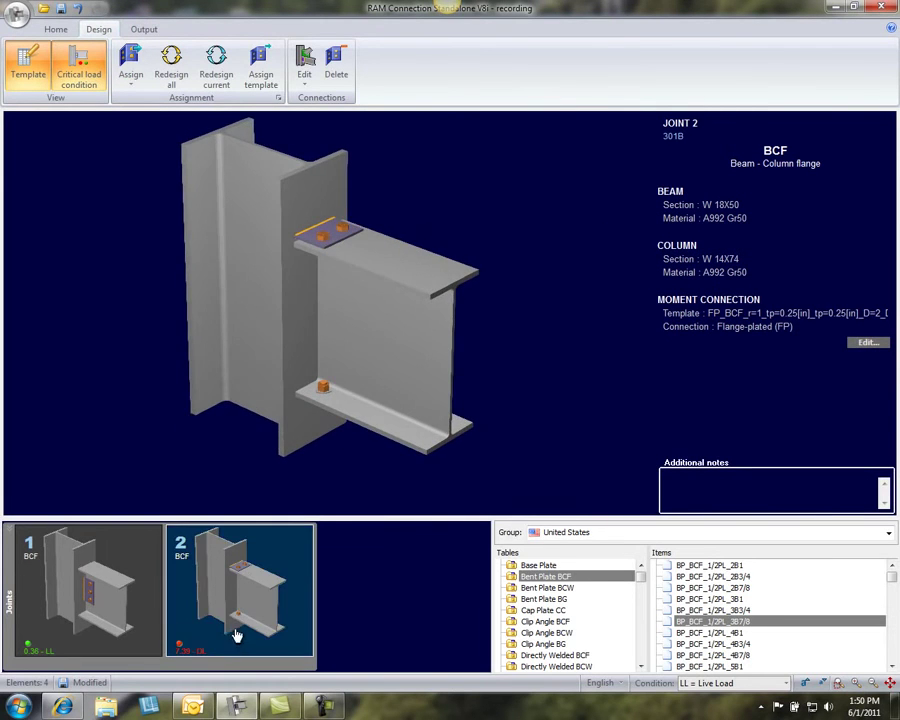
Scroll through the FP BCF Bolted Results report to the failing seismic flange plate checks, then close it.
{"action": "double_click", "coordinate": [313, 249]}
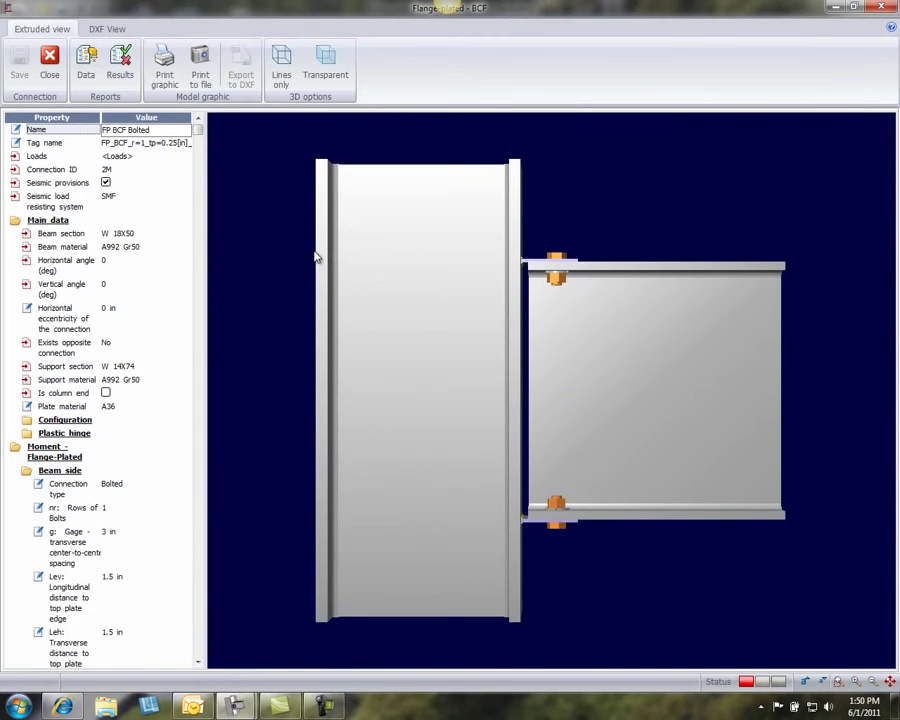
{"action": "left_click", "coordinate": [119, 62]}
{"action": "scroll", "coordinate": [423, 318], "scroll_direction": "down", "scroll_amount": 10}
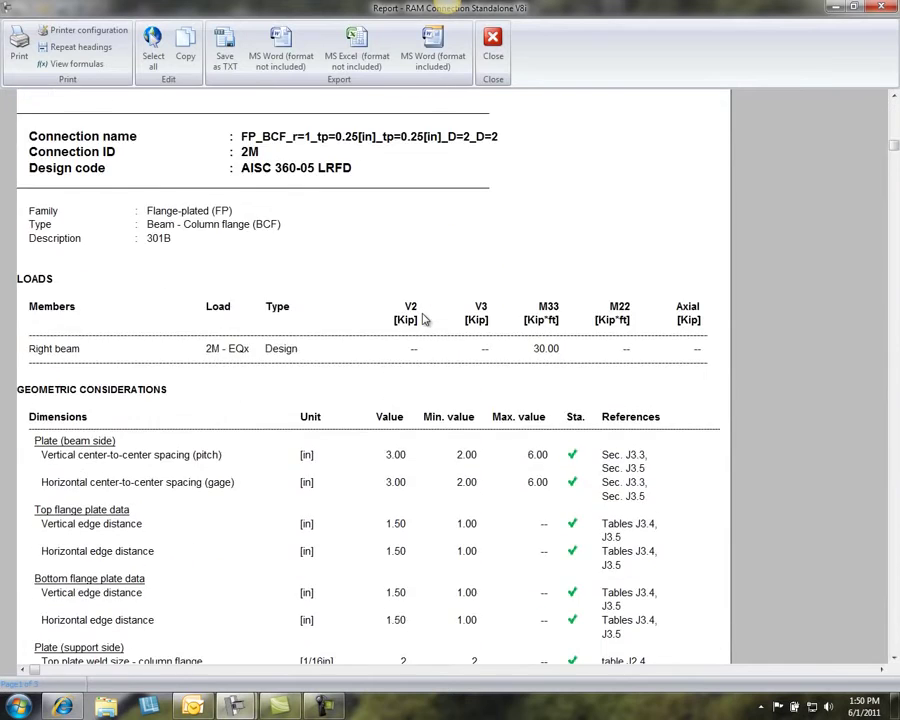
{"action": "scroll", "coordinate": [423, 318], "scroll_direction": "down", "scroll_amount": 4}
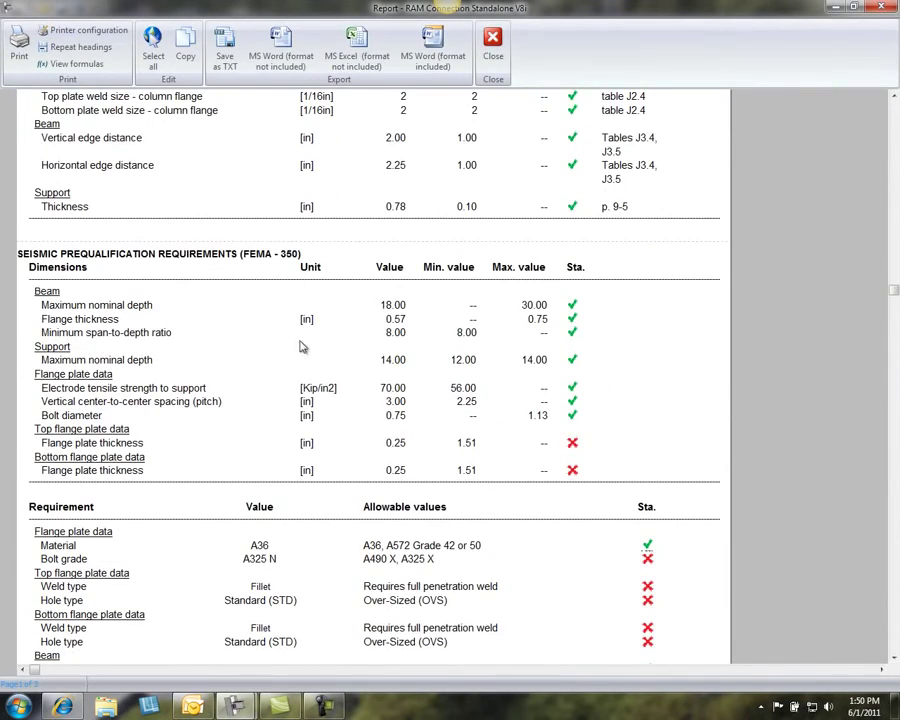
{"action": "scroll", "coordinate": [422, 460], "scroll_direction": "down", "scroll_amount": 2}
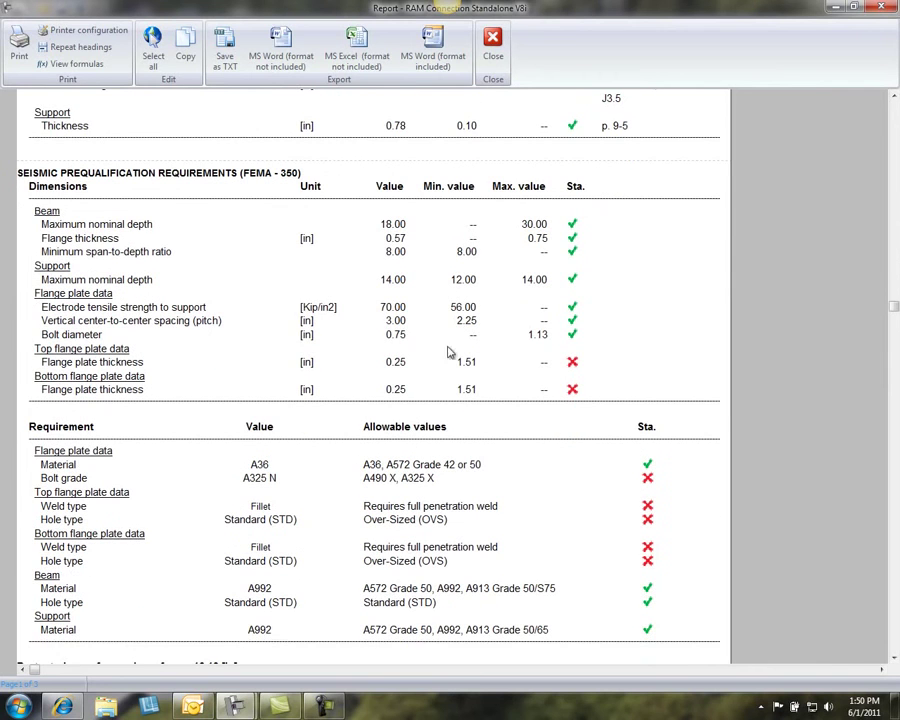
{"action": "scroll", "coordinate": [486, 422], "scroll_direction": "down", "scroll_amount": 2}
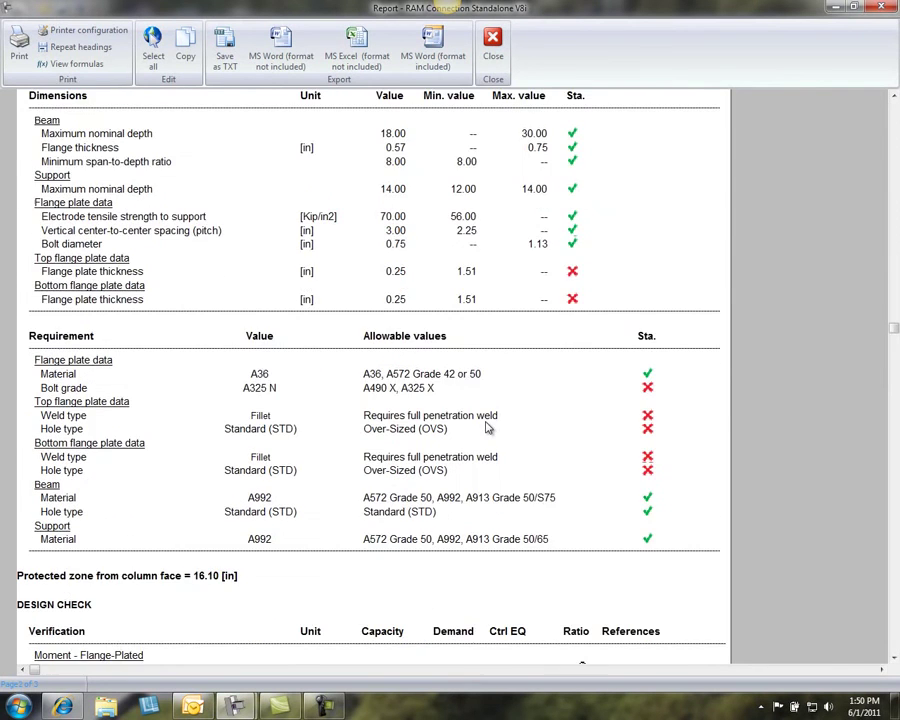
{"action": "scroll", "coordinate": [488, 428], "scroll_direction": "down", "scroll_amount": 2}
{"action": "scroll", "coordinate": [488, 428], "scroll_direction": "down", "scroll_amount": 8}
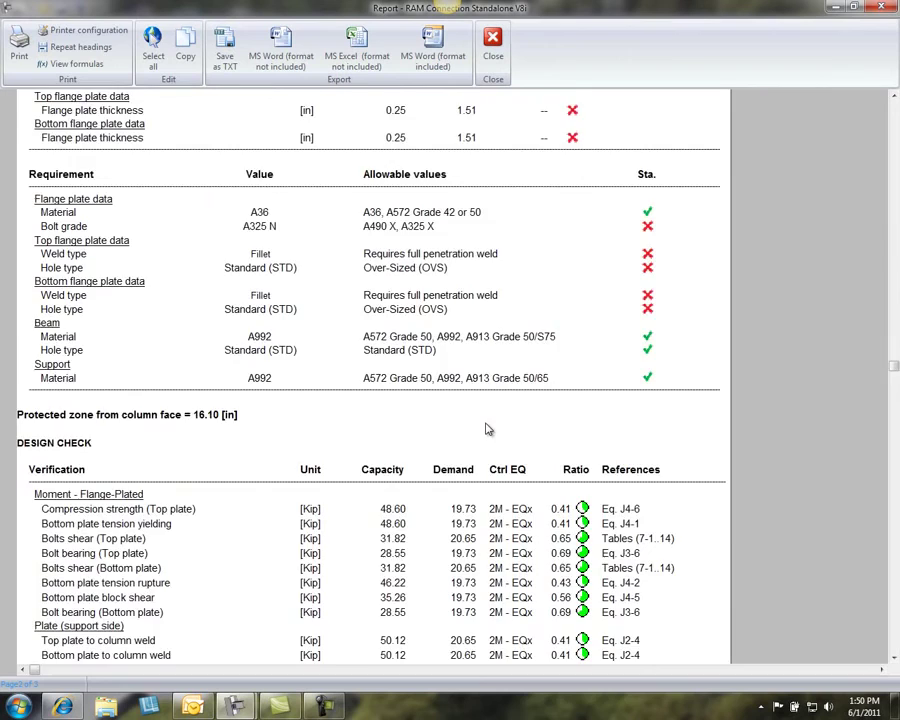
{"action": "scroll", "coordinate": [483, 432], "scroll_direction": "down", "scroll_amount": 2}
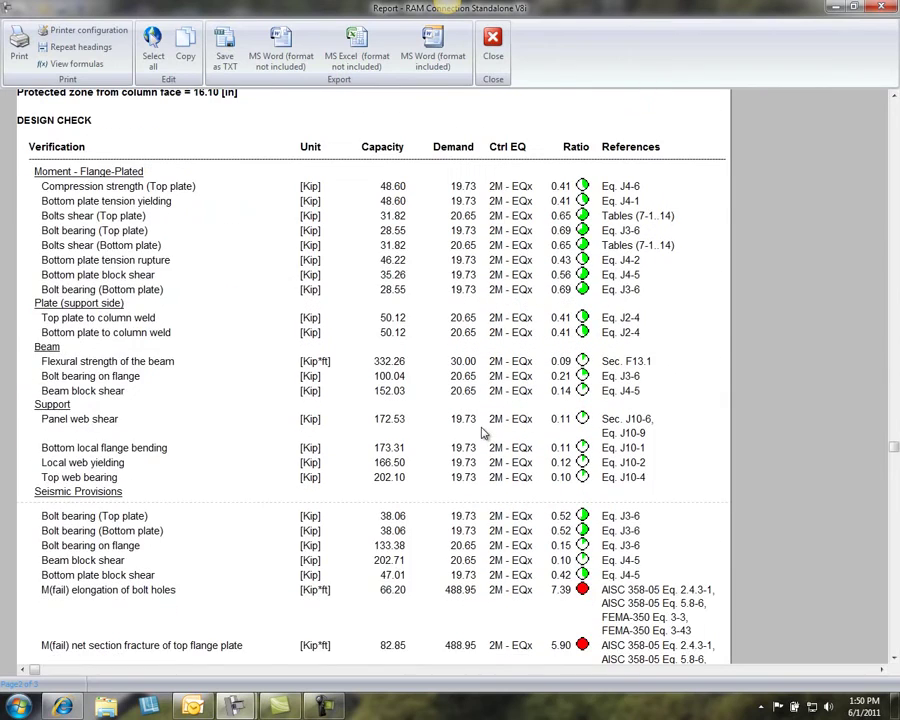
{"action": "scroll", "coordinate": [483, 432], "scroll_direction": "down", "scroll_amount": 2}
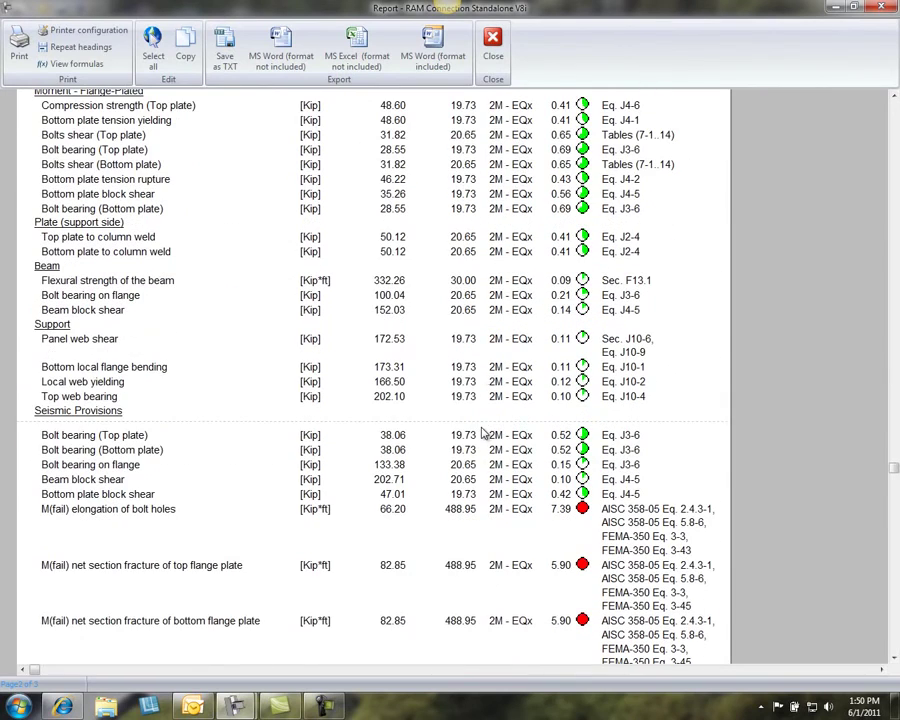
{"action": "left_click", "coordinate": [489, 72]}
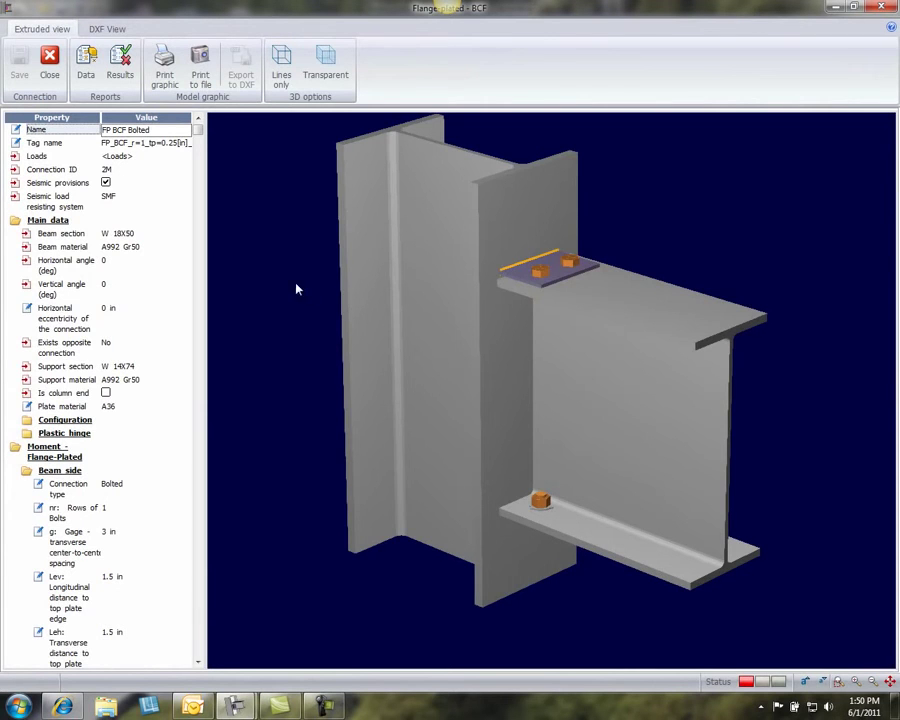
Start a new CB column-base joint with braced frame system <NONE> and a W 14X74 column.
{"action": "left_click", "coordinate": [56, 66]}
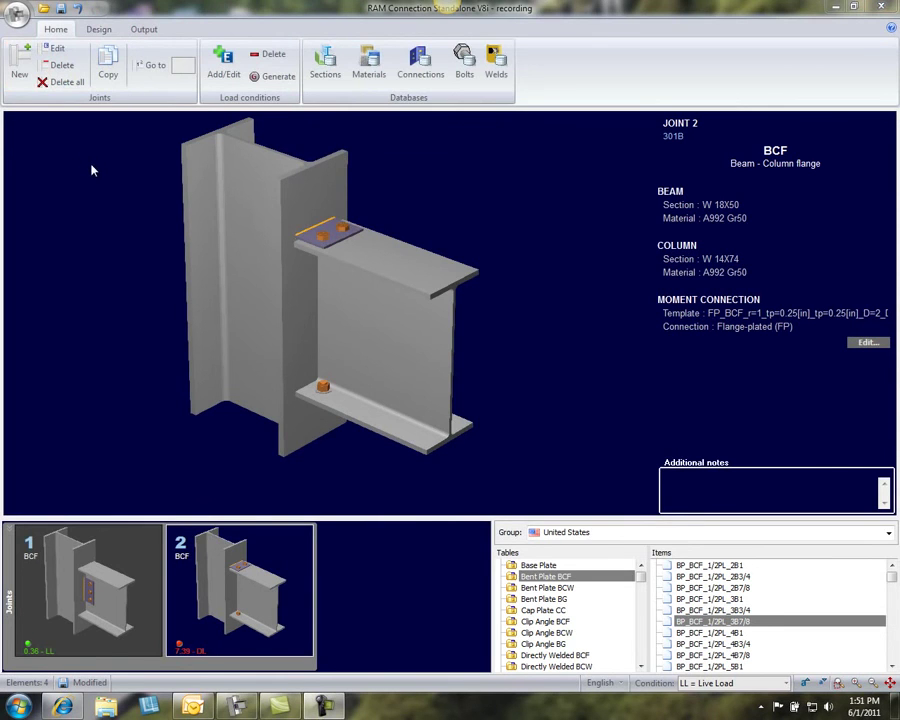
{"action": "left_click", "coordinate": [18, 62]}
{"action": "left_click", "coordinate": [366, 146]}
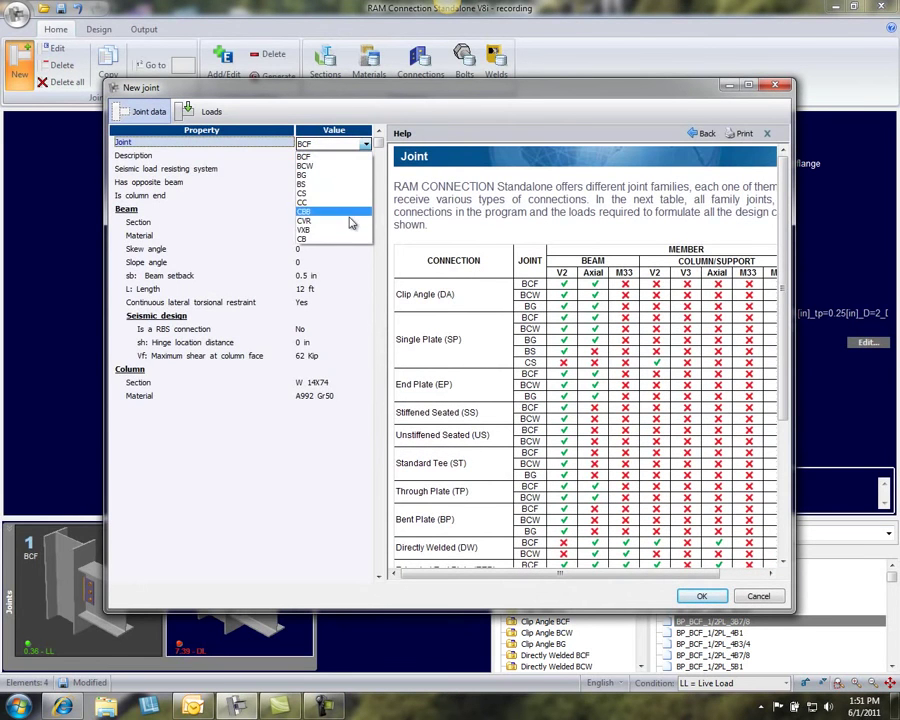
{"action": "left_click", "coordinate": [347, 240]}
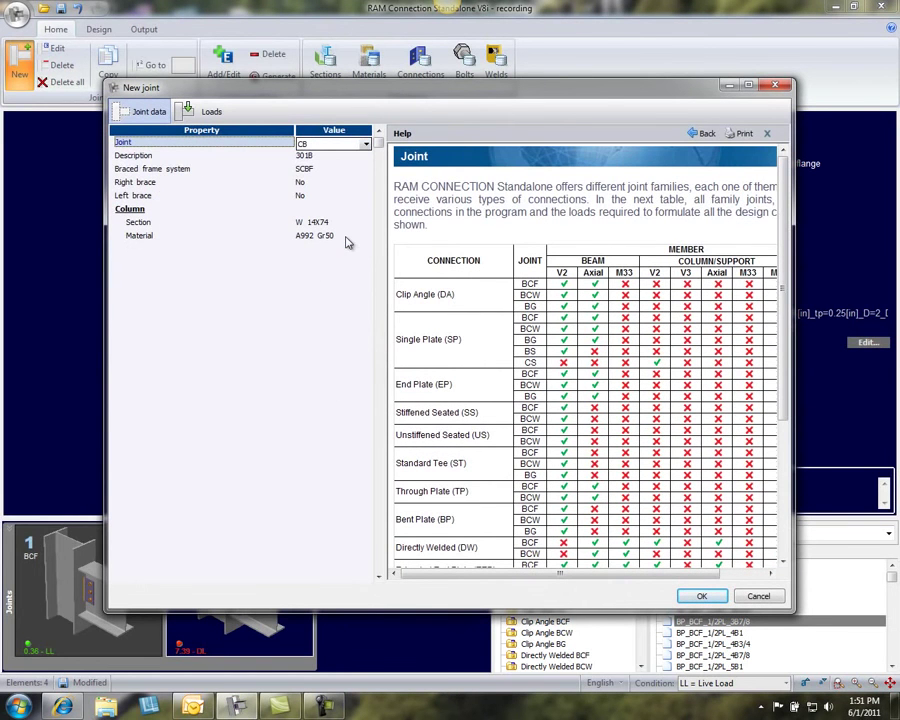
{"action": "left_click", "coordinate": [323, 170]}
{"action": "left_click", "coordinate": [328, 171]}
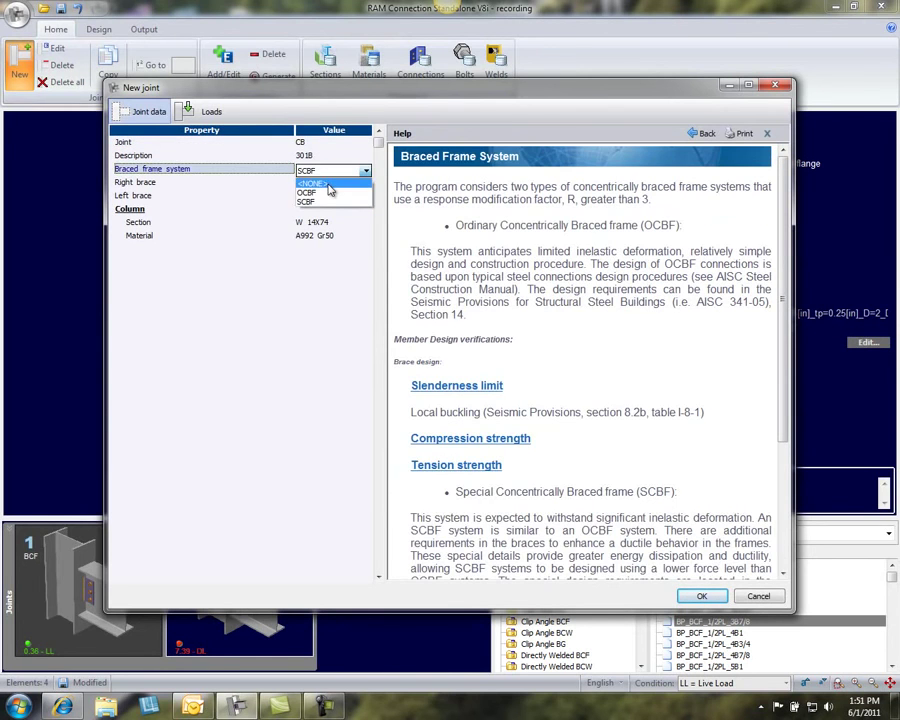
{"action": "left_click", "coordinate": [330, 184]}
{"action": "left_click", "coordinate": [347, 224]}
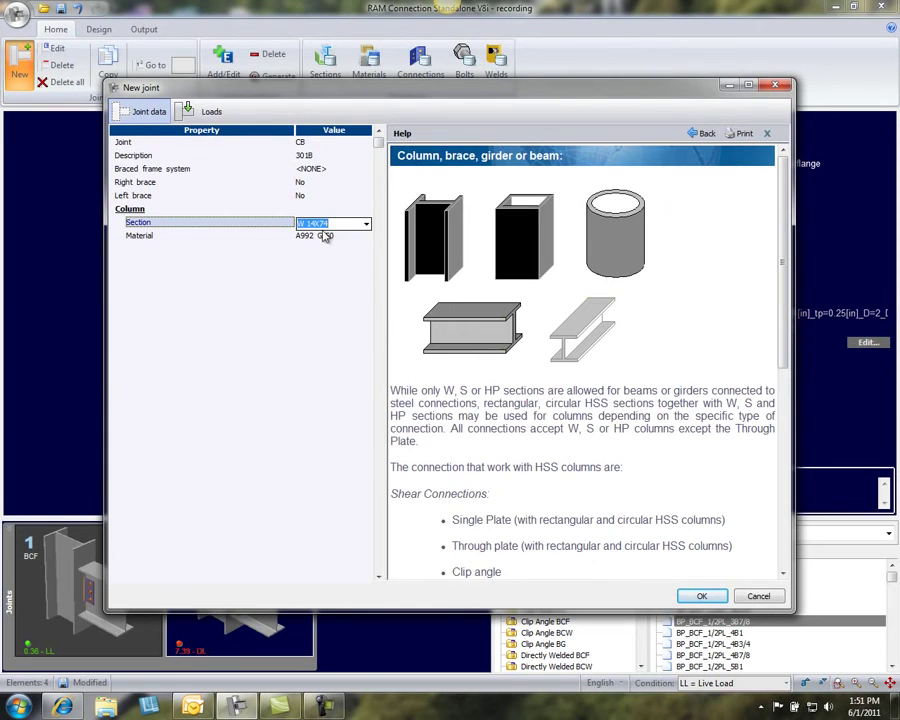
Load the column base with EQx M33 of -20 and LL axial of 20 kip, and create joint 3.
{"action": "left_click", "coordinate": [205, 114]}
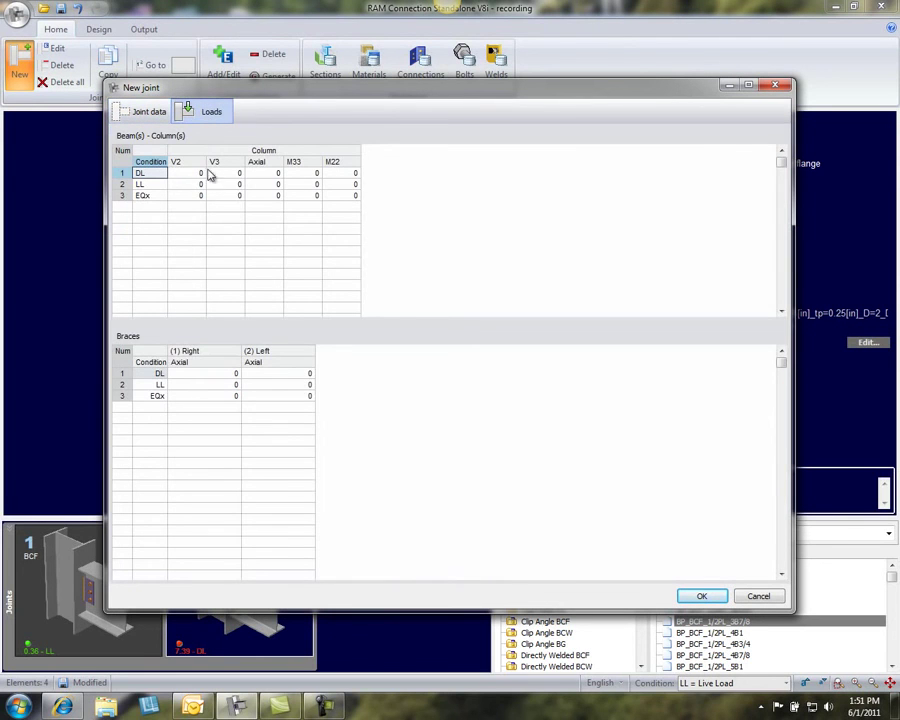
{"action": "left_click", "coordinate": [309, 197]}
{"action": "type", "text": "-20"}
{"action": "key", "text": "Up"}
{"action": "key", "text": "Left"}
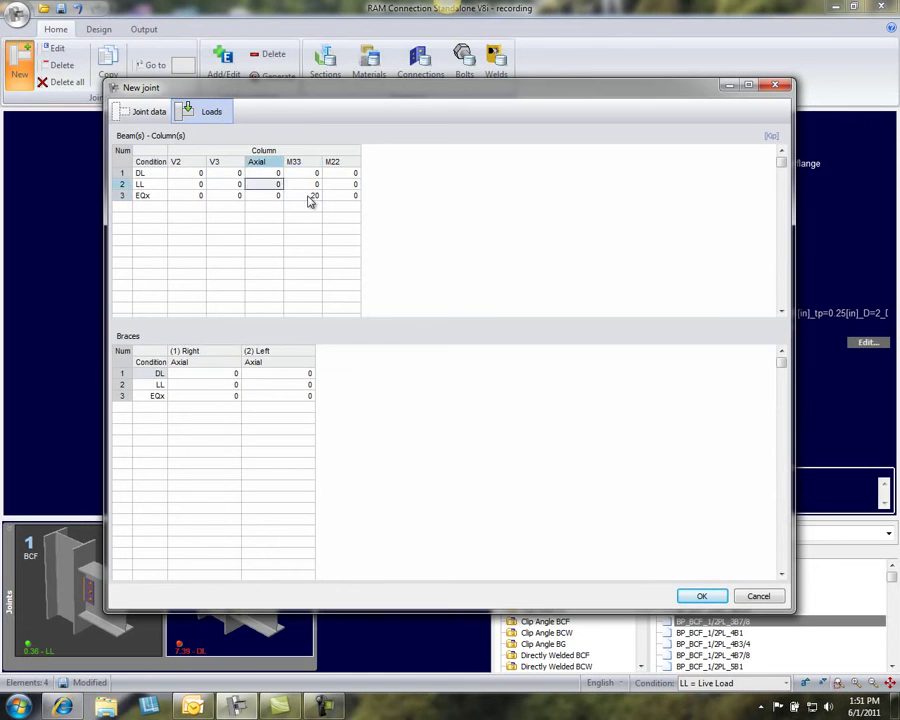
{"action": "key", "text": "Left"}
{"action": "key", "text": "Left"}
{"action": "key", "text": "Right"}
{"action": "key", "text": "Right"}
{"action": "type", "text": "20"}
{"action": "key", "text": "Return"}
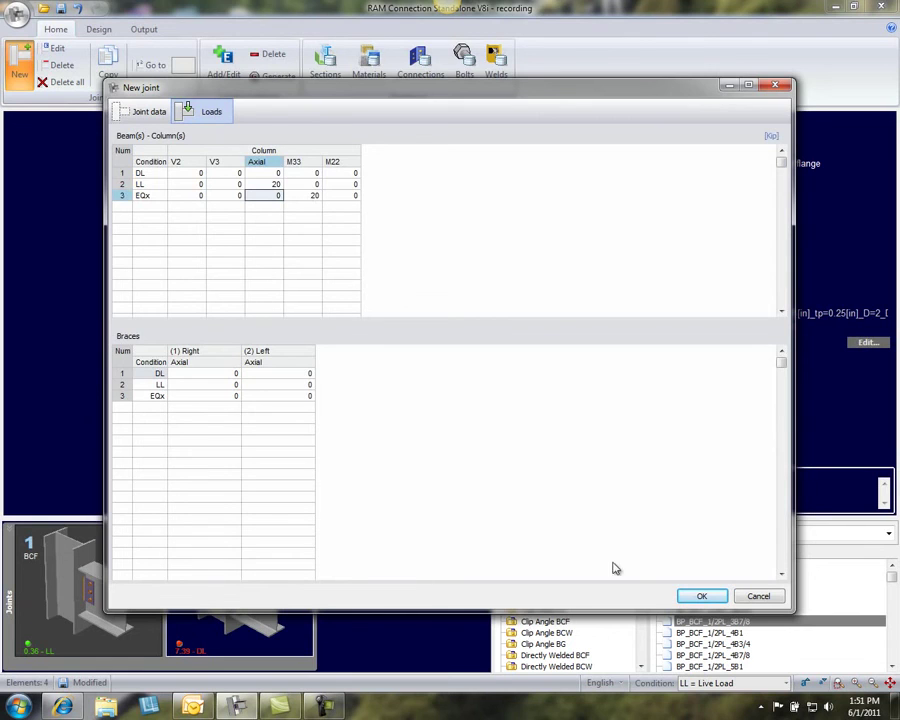
{"action": "left_click", "coordinate": [699, 596]}
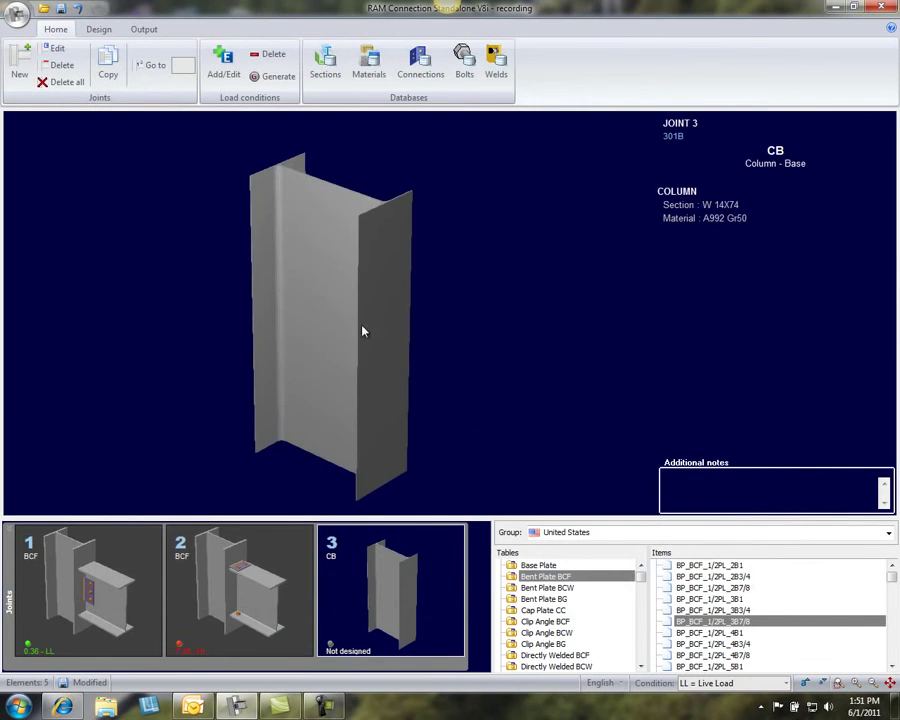
Assign a Smart Fixed Uniaxial Major Axis Base Plate (21x17x0.75 in A36) to joint 3 and inspect it.
{"action": "left_click", "coordinate": [99, 29]}
{"action": "left_click", "coordinate": [128, 80]}
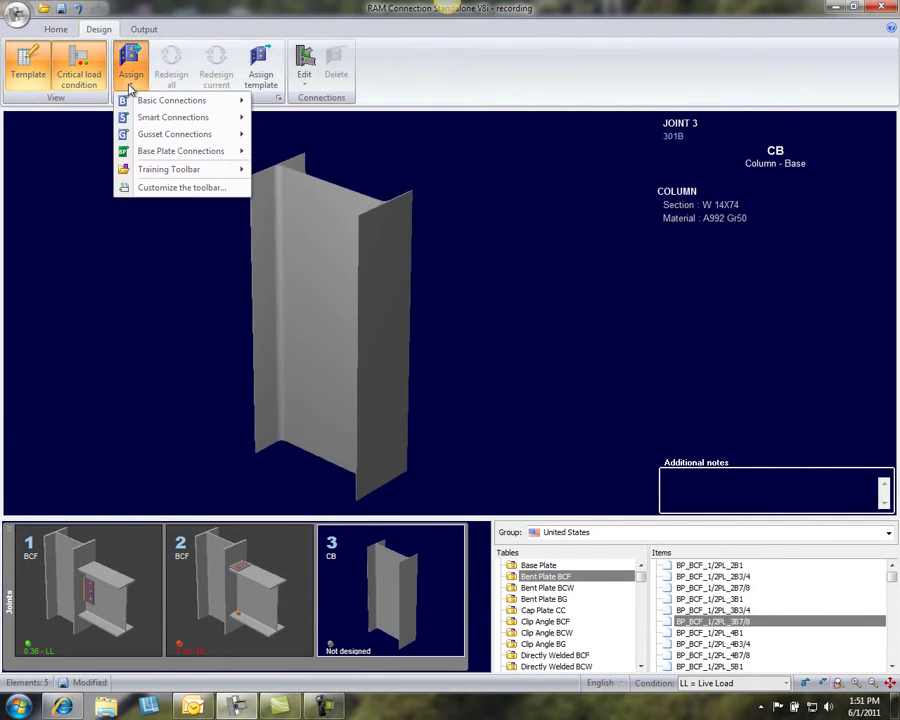
{"action": "mouse_move", "coordinate": [145, 151]}
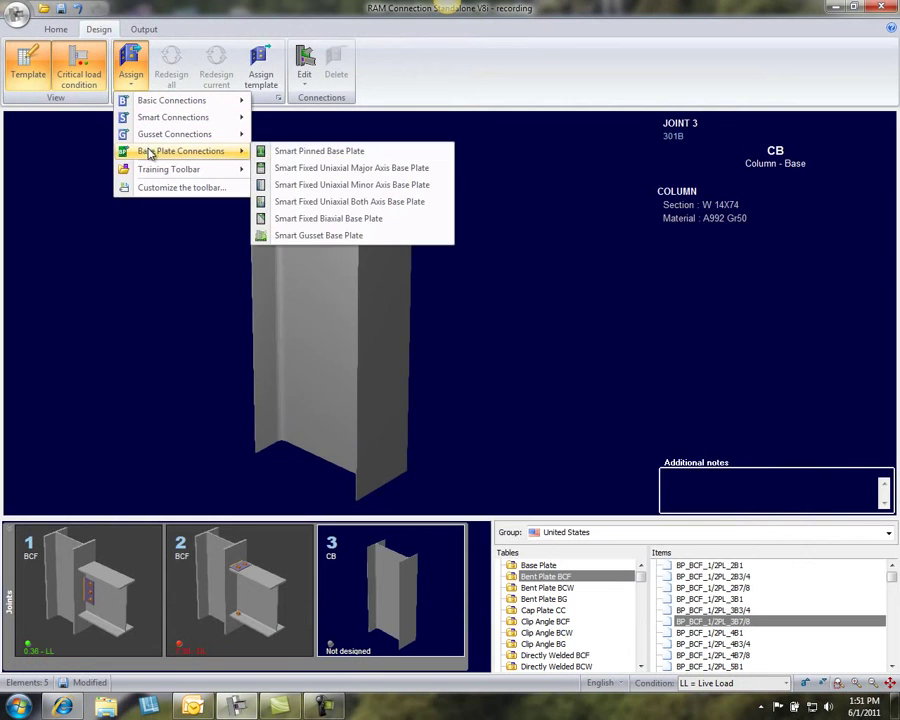
{"action": "left_click", "coordinate": [330, 168]}
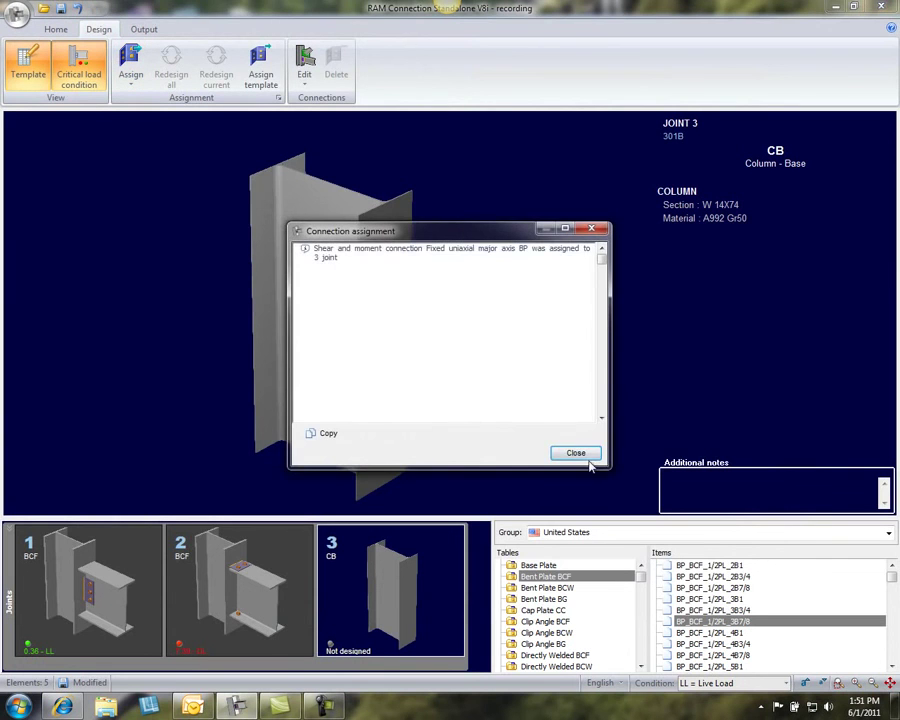
{"action": "left_click", "coordinate": [578, 455]}
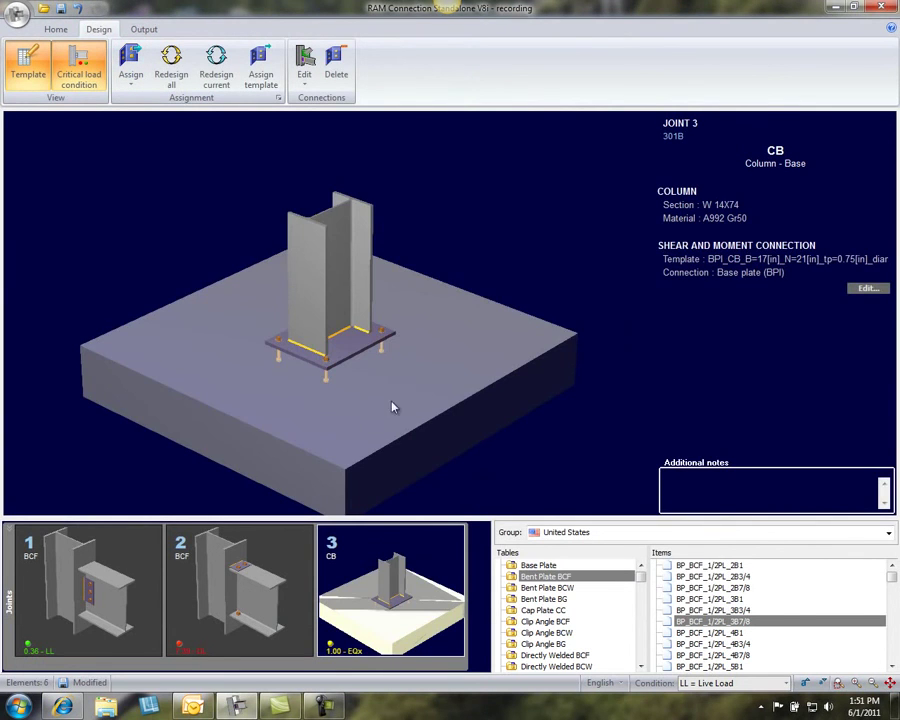
{"action": "mouse_move", "coordinate": [393, 407]}
{"action": "left_mouse_down"}
{"action": "mouse_move", "coordinate": [388, 396]}
{"action": "mouse_move", "coordinate": [392, 403]}
{"action": "left_mouse_up"}
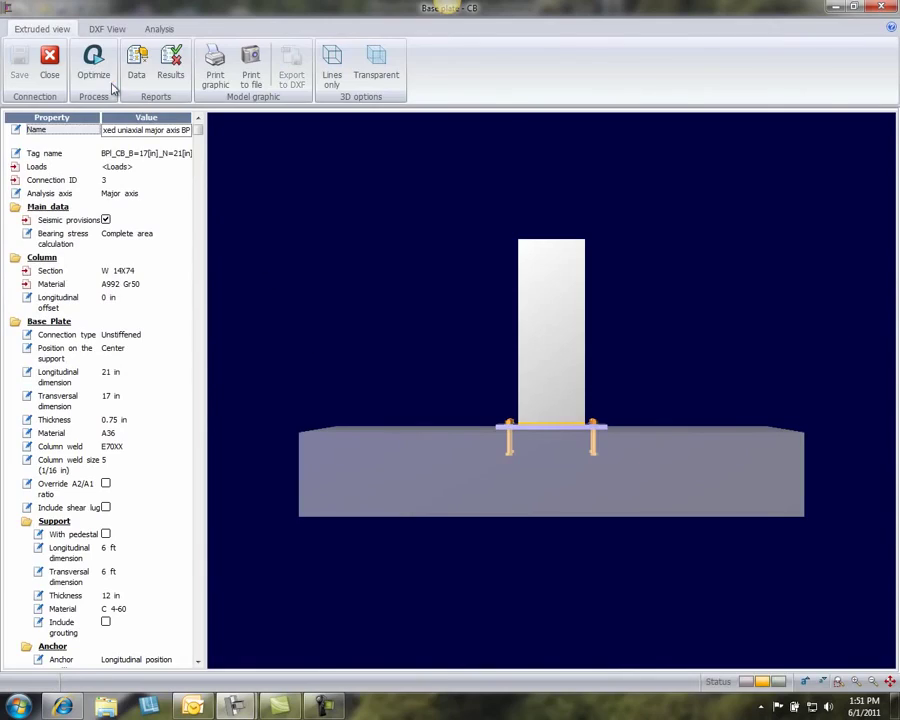
Show the base plate design report, scrolling to the loads and design check tables.
{"action": "left_click", "coordinate": [170, 62]}
{"action": "scroll", "coordinate": [405, 310], "scroll_direction": "down", "scroll_amount": 5}
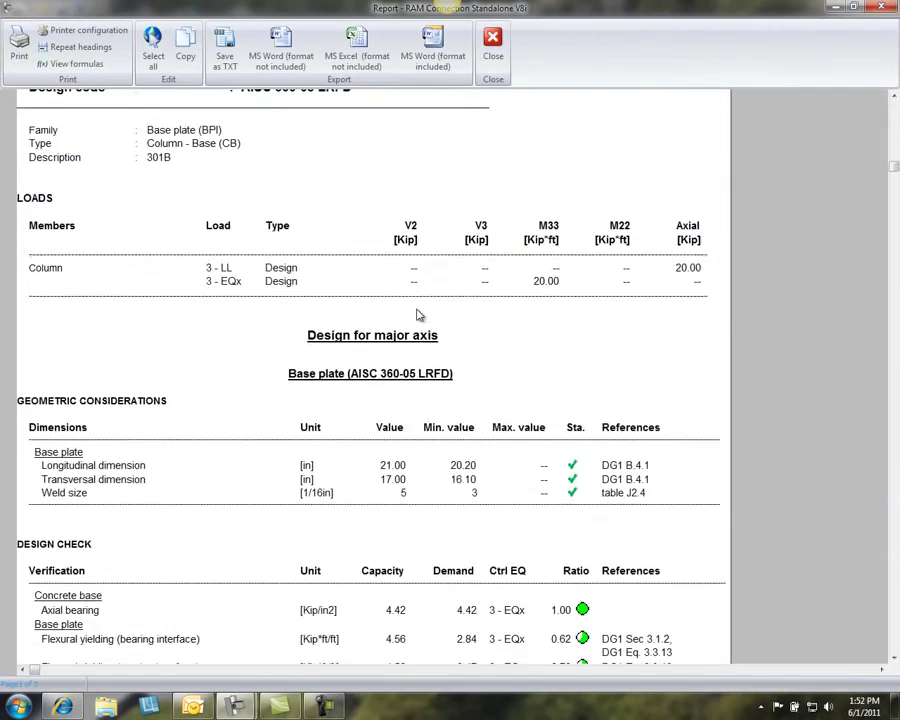